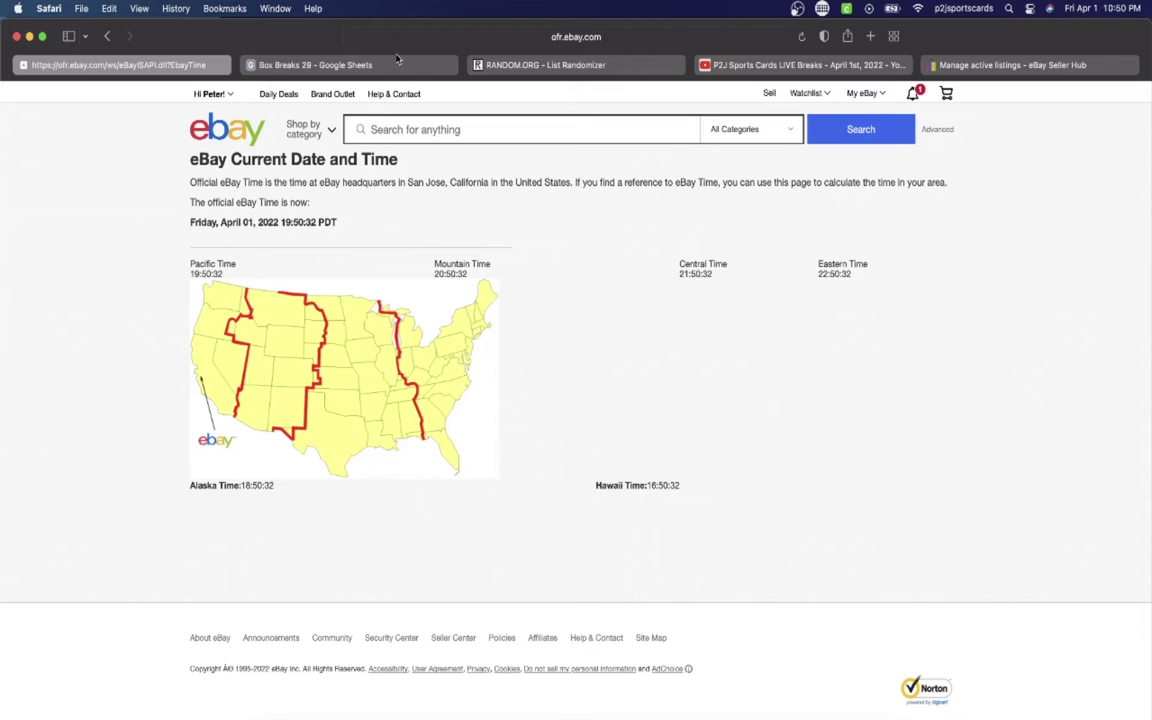
Review the participant usernames listed beside the NFL teams in column C of the Box Breaks 29 sheet, with their spot counts.
click(351, 67)
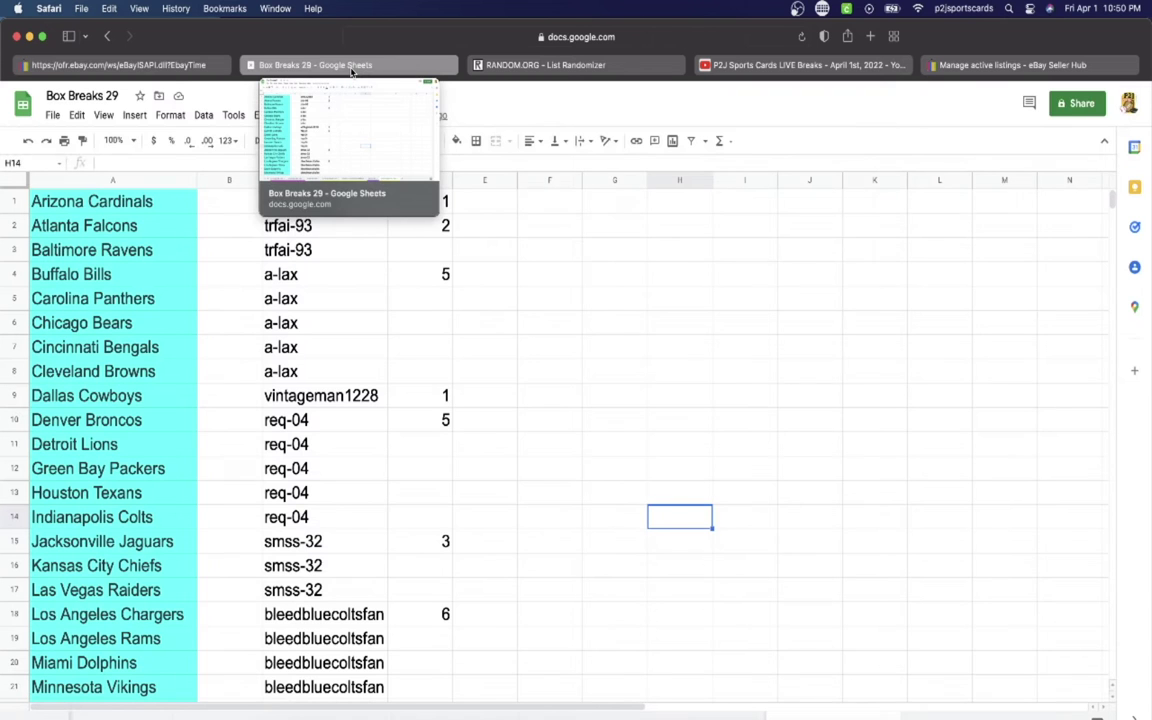
click(349, 258)
click(312, 192)
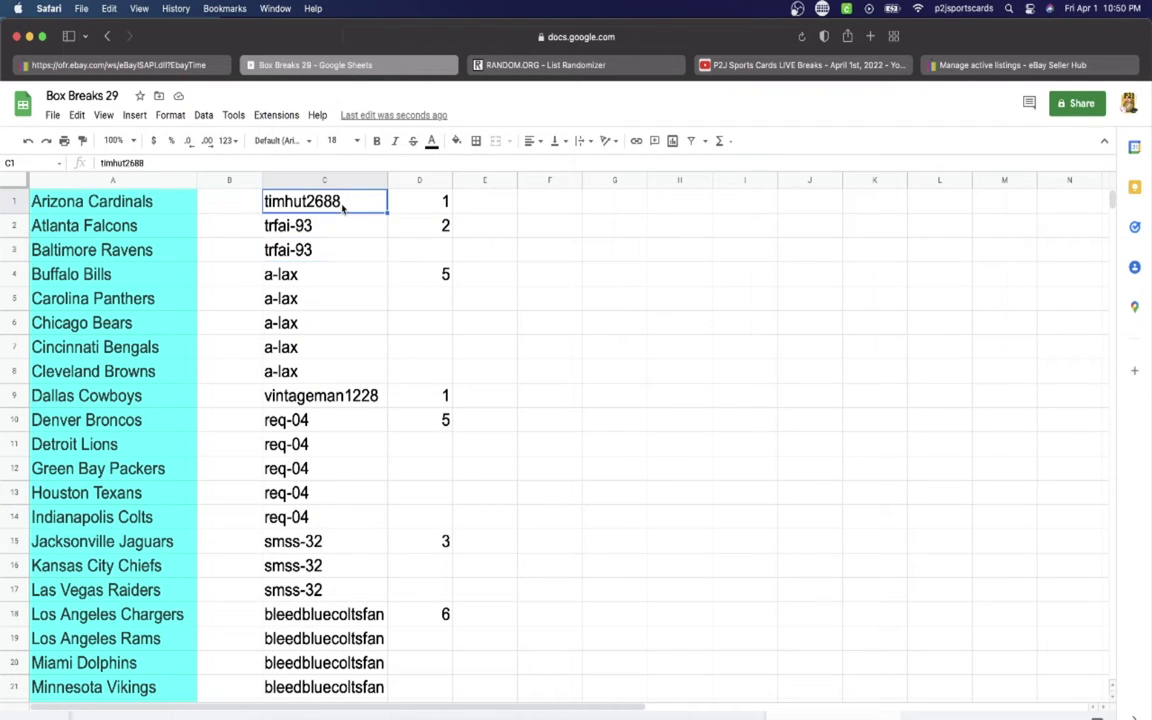
click(314, 218)
click(344, 277)
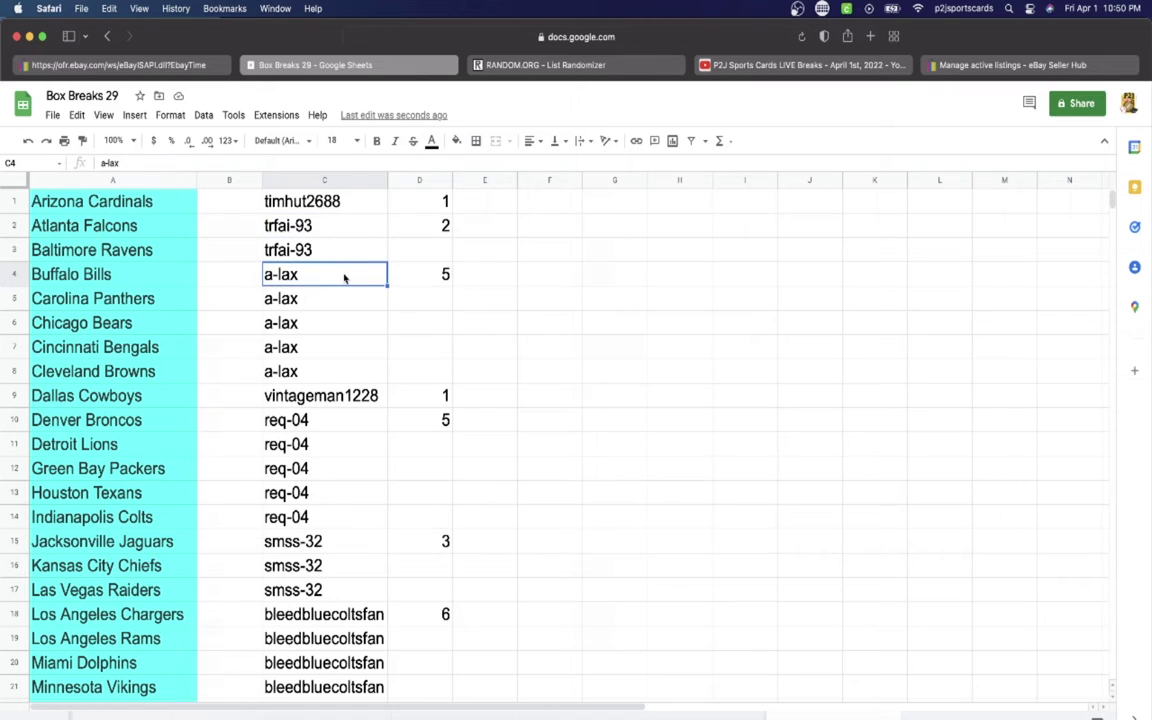
scroll(344, 277, down, 5)
click(344, 273)
click(344, 300)
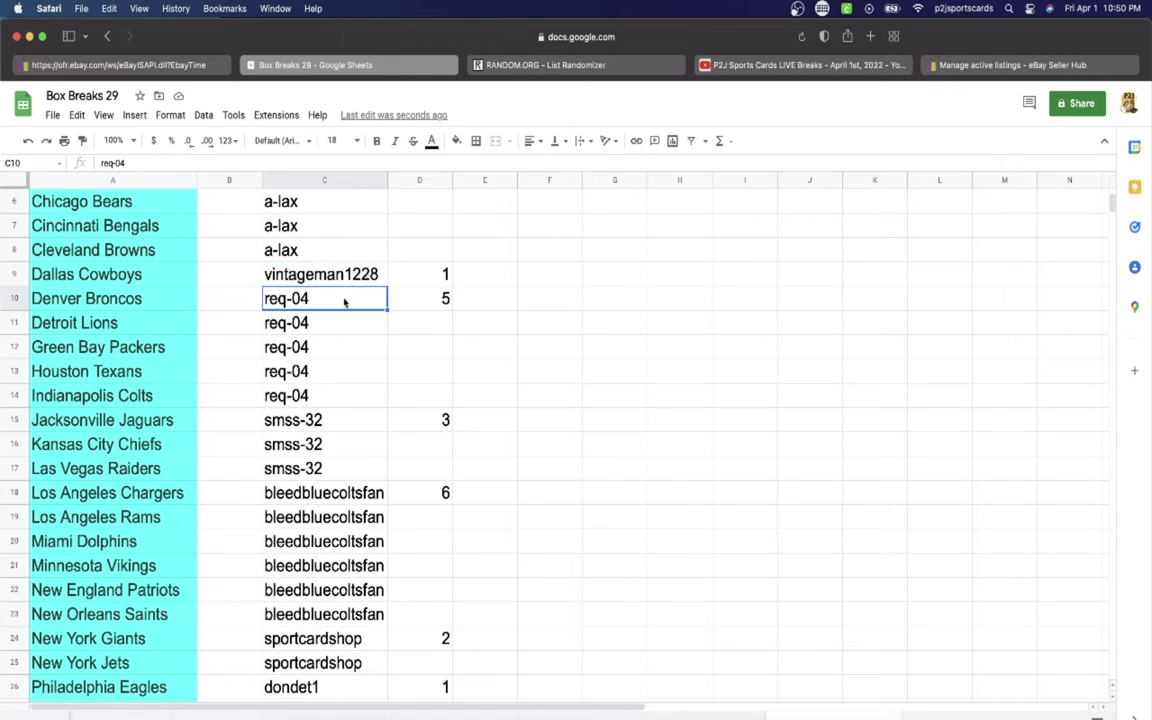
scroll(344, 301, down, 4)
click(344, 321)
scroll(344, 300, down, 5)
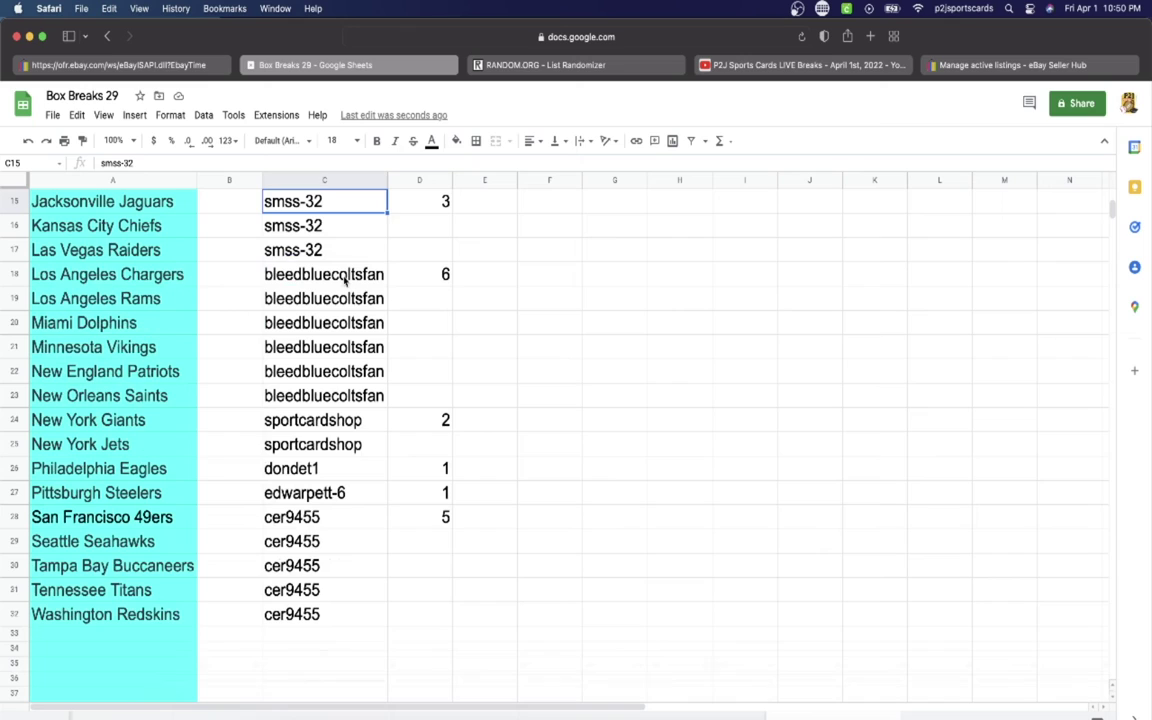
click(349, 278)
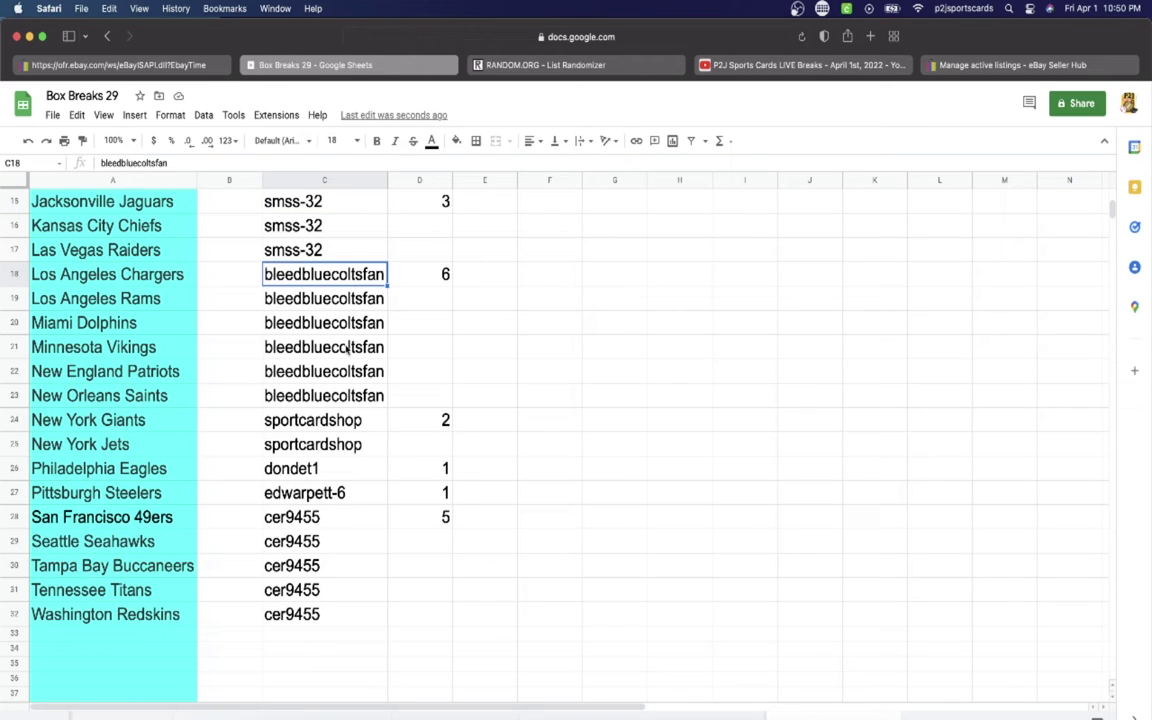
click(312, 420)
click(338, 470)
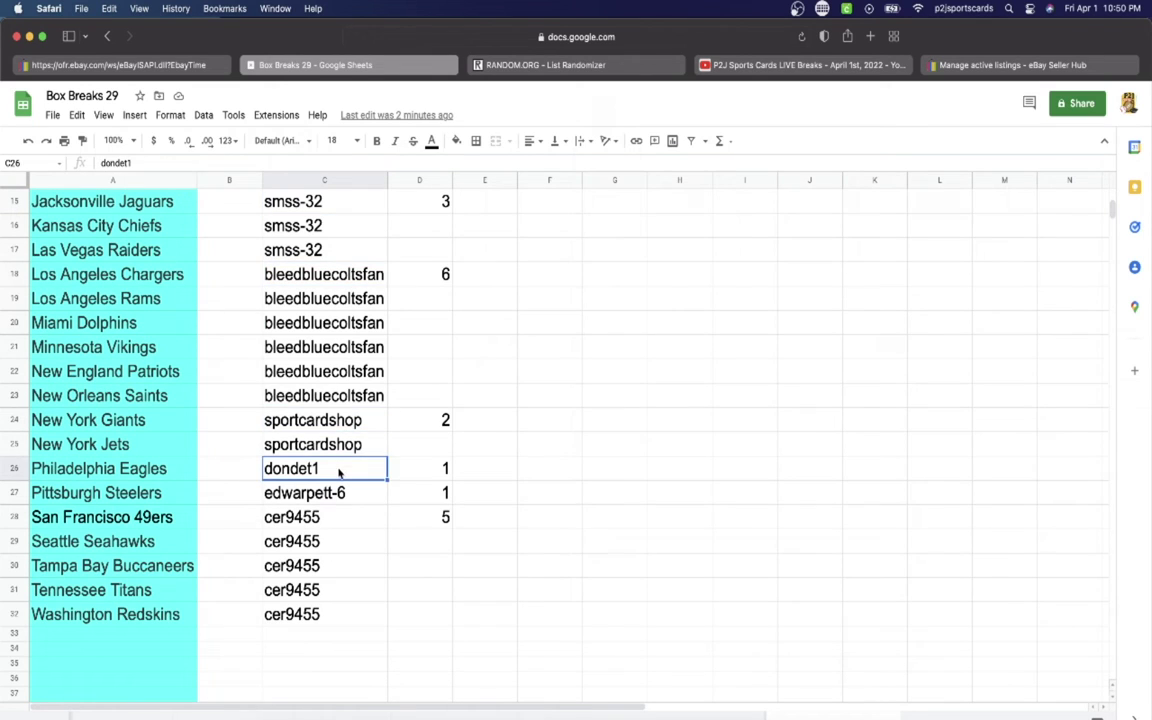
click(338, 496)
click(338, 520)
scroll(340, 450, up, 5)
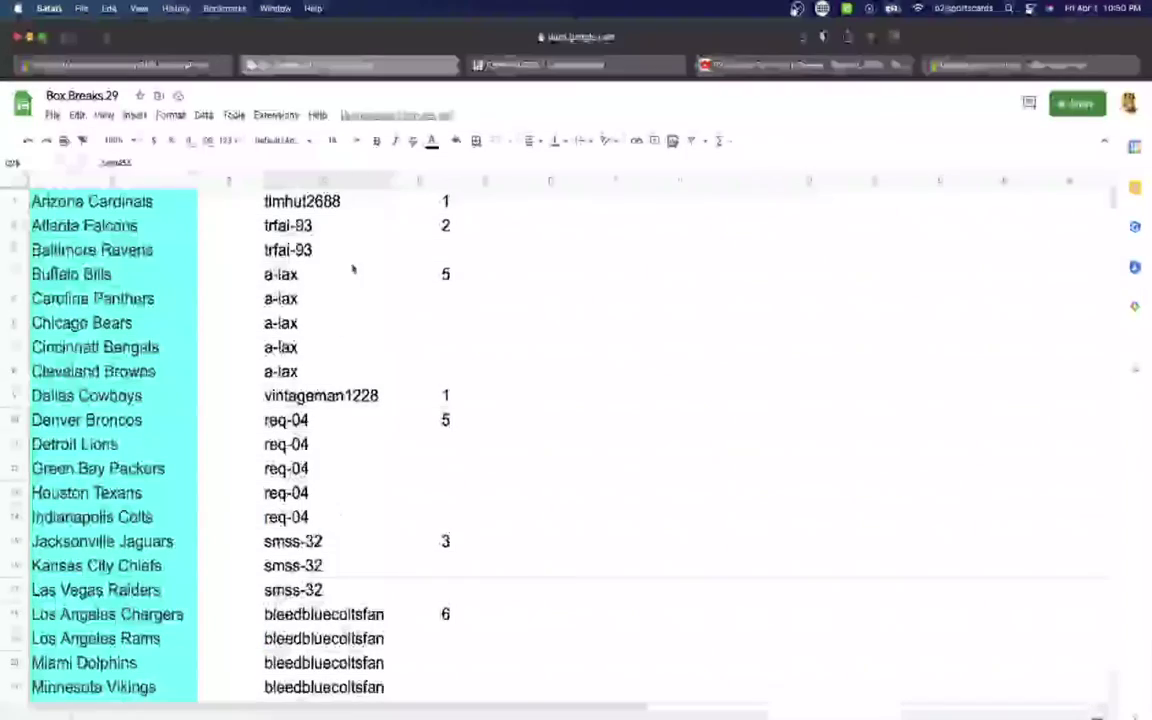
Copy the participant column C and paste it as the list items in the RANDOM.ORG List Randomizer.
click(343, 178)
key(super+c)
scroll(343, 300, down, 5)
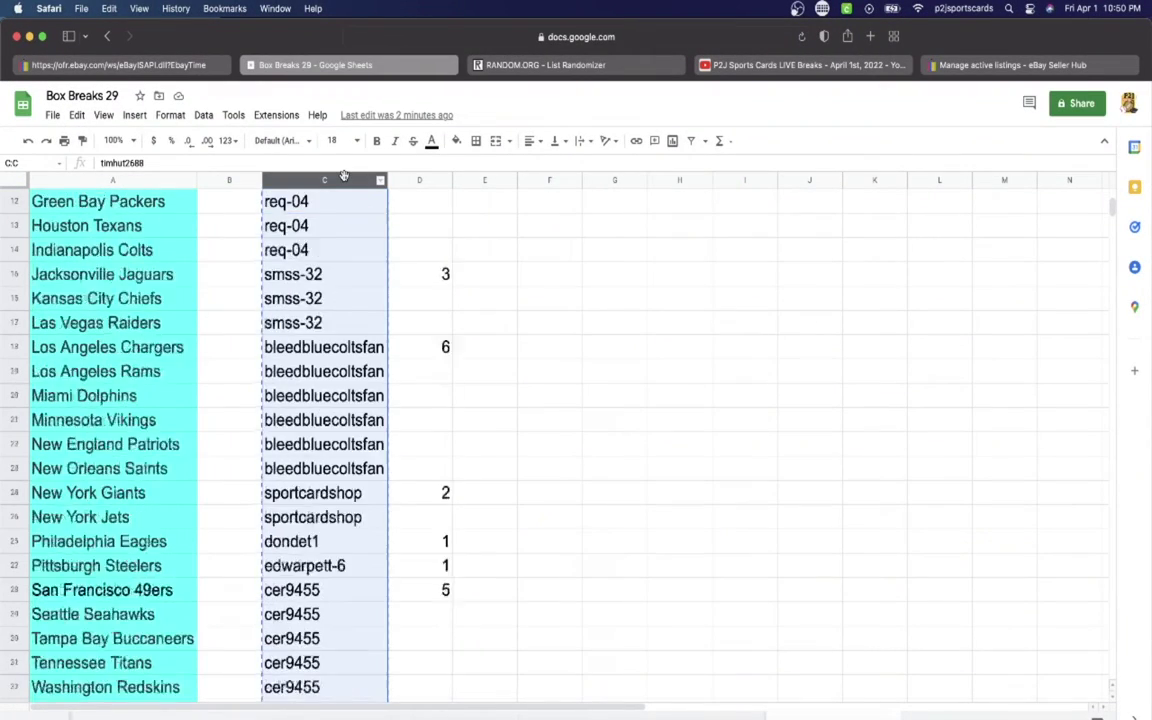
scroll(343, 300, up, 5)
click(541, 64)
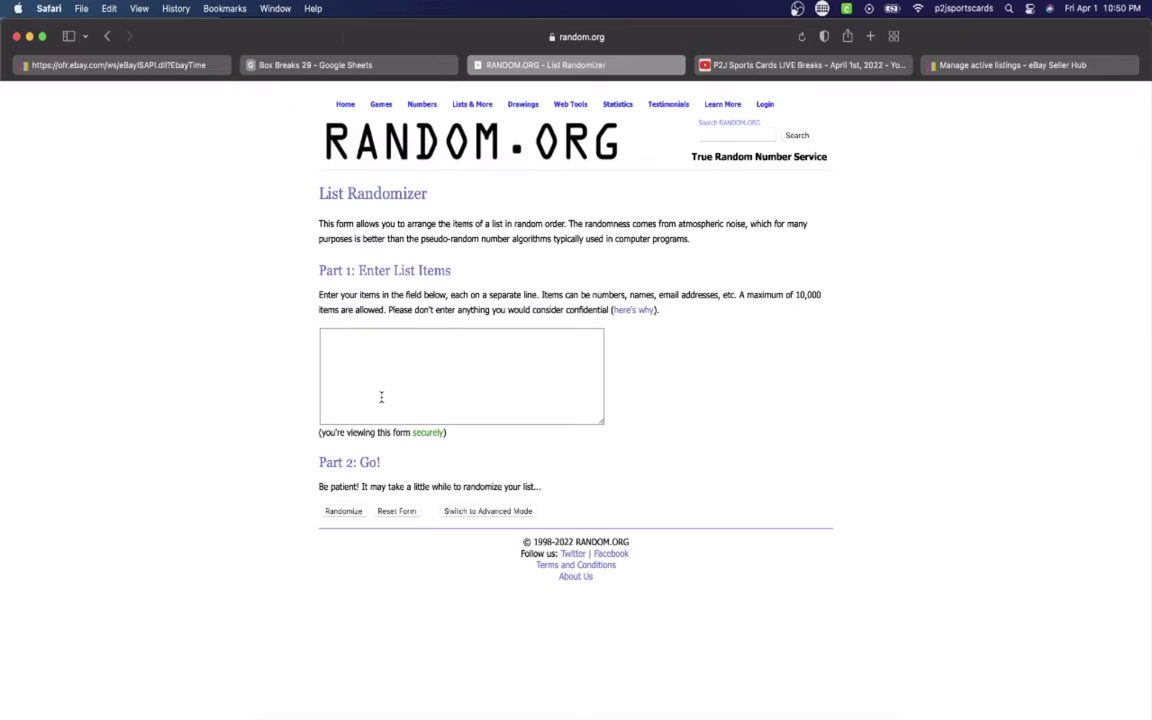
click(381, 396)
key(super+v)
scroll(381, 397, up, 15)
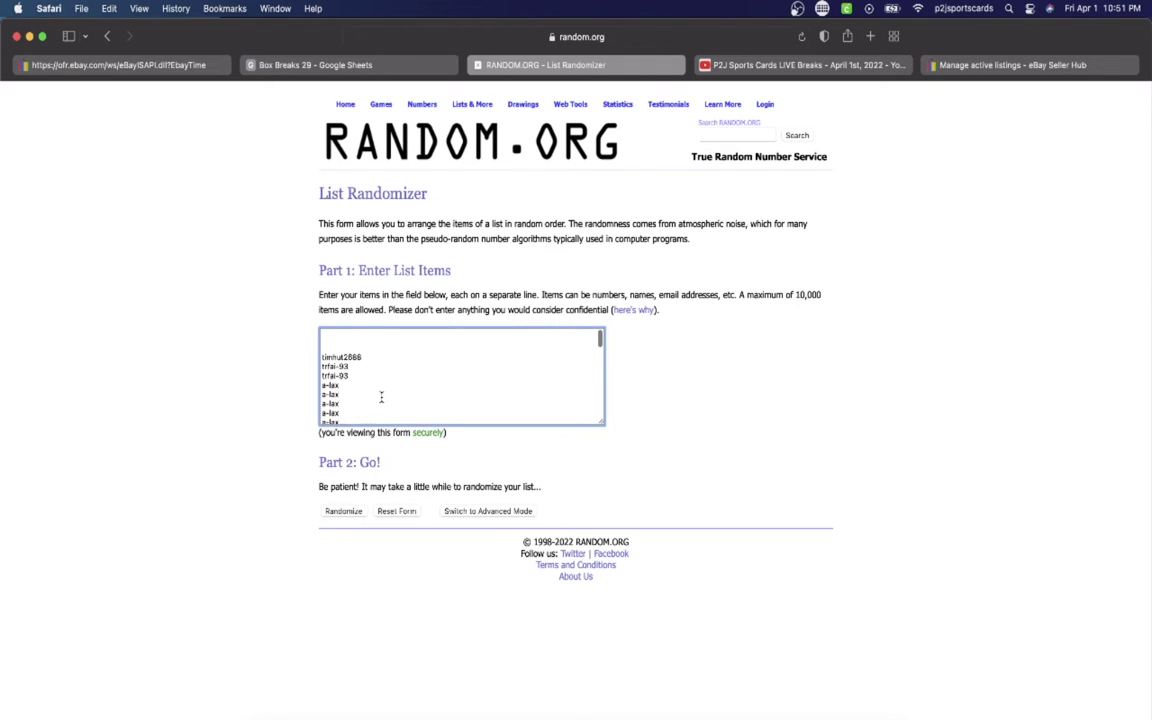
scroll(368, 370, down, 5)
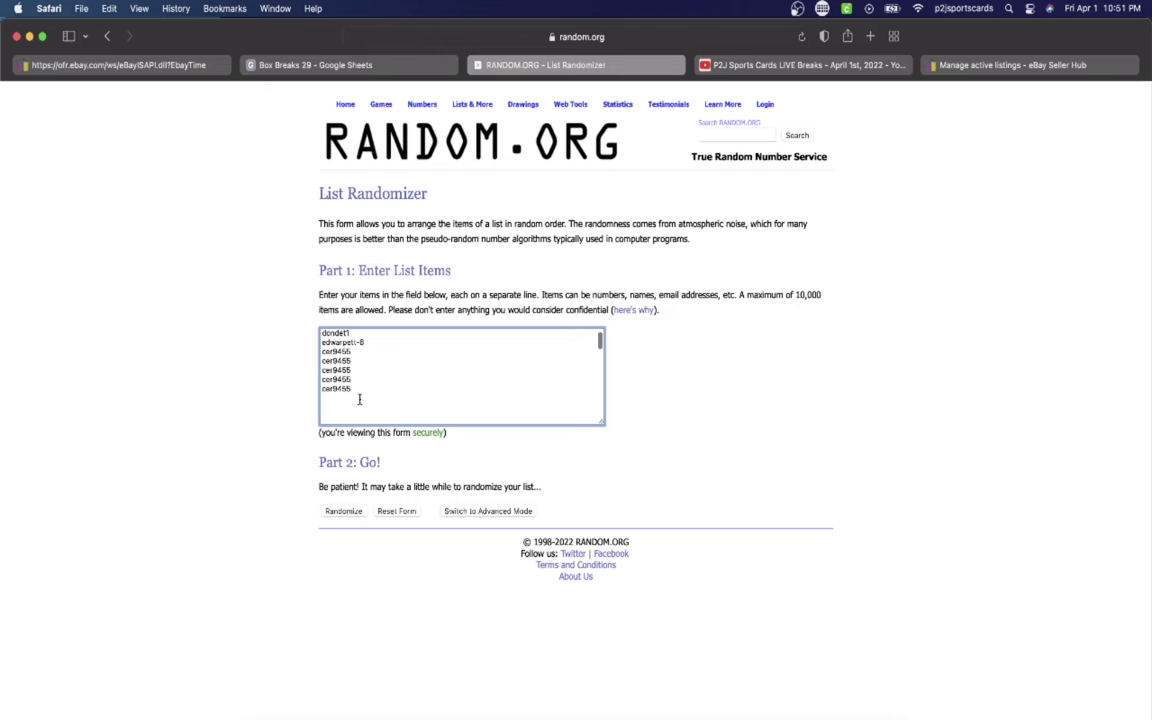
Randomize the participant list seven times in a row.
click(343, 511)
scroll(335, 445, down, 3)
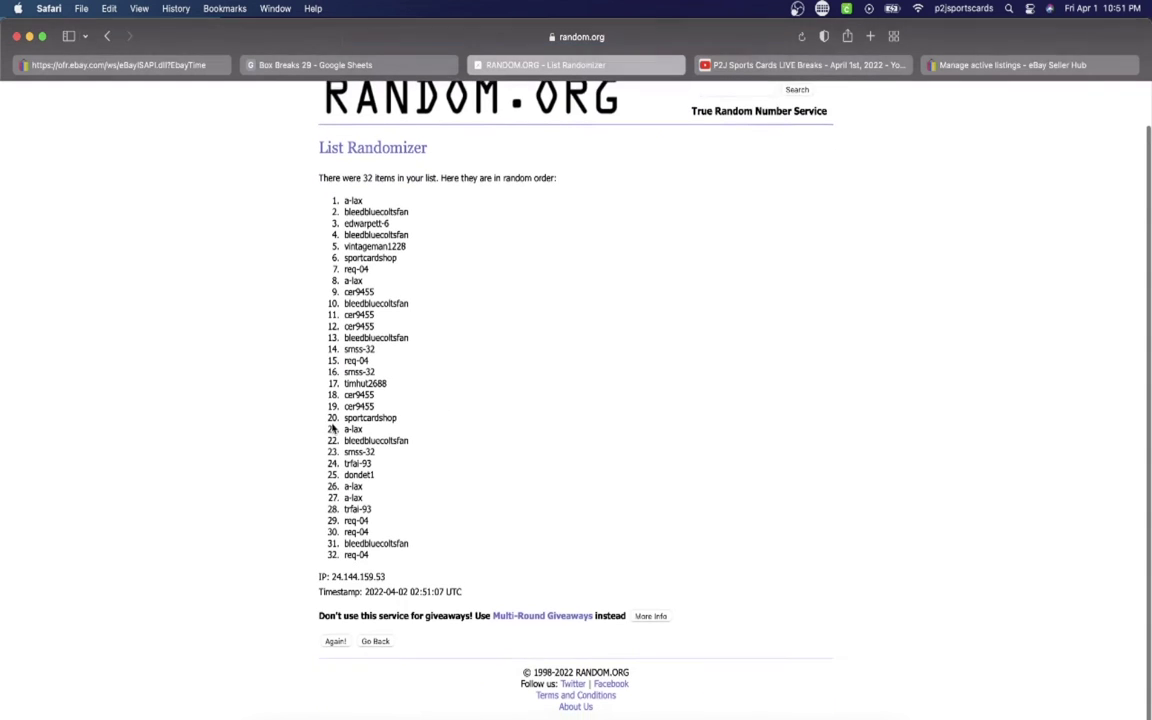
click(335, 651)
scroll(327, 550, down, 3)
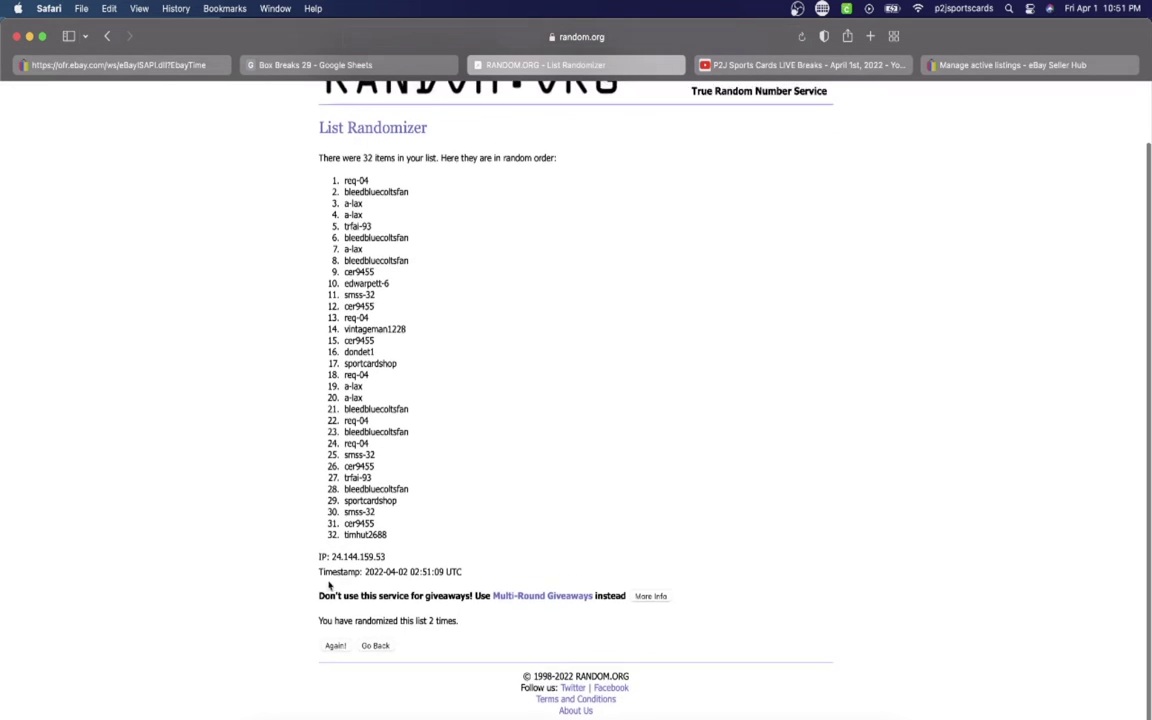
click(336, 650)
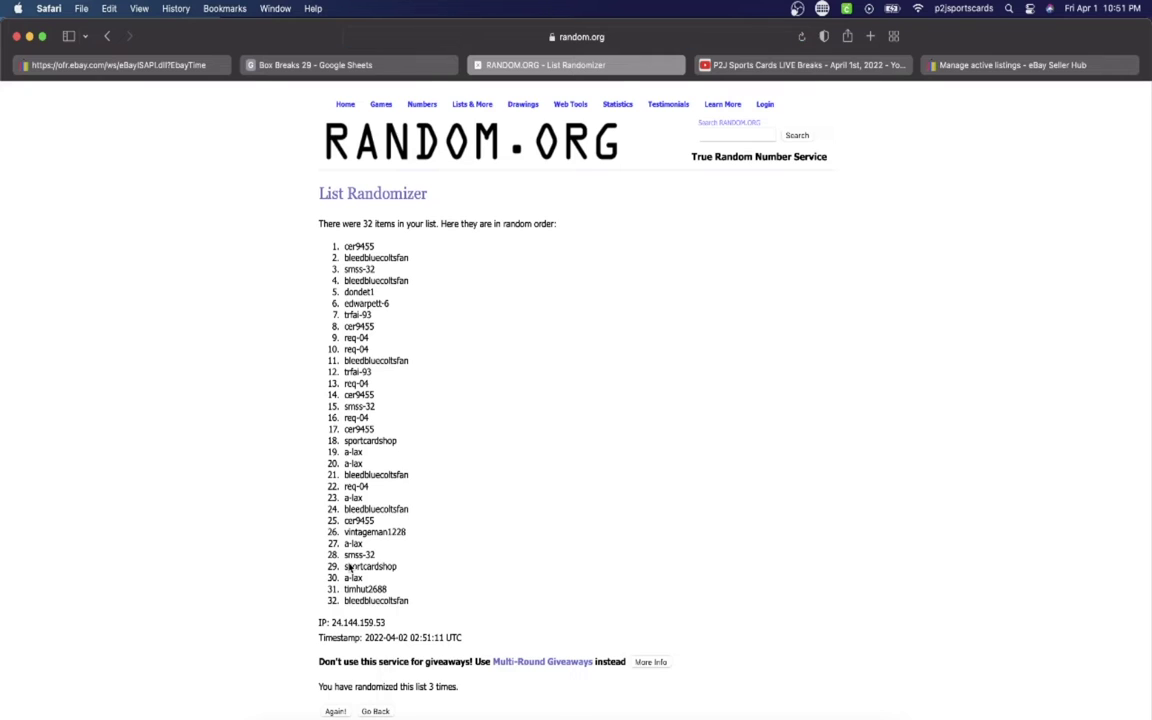
scroll(349, 600, down, 3)
click(340, 651)
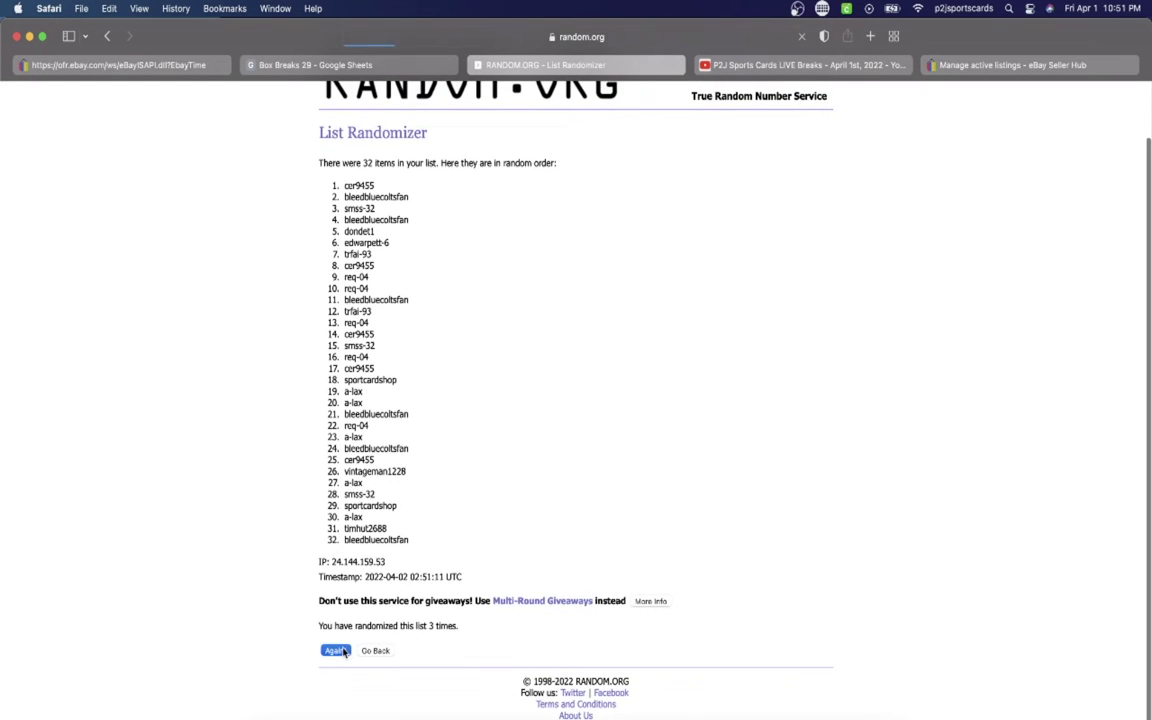
scroll(338, 600, down, 3)
click(336, 651)
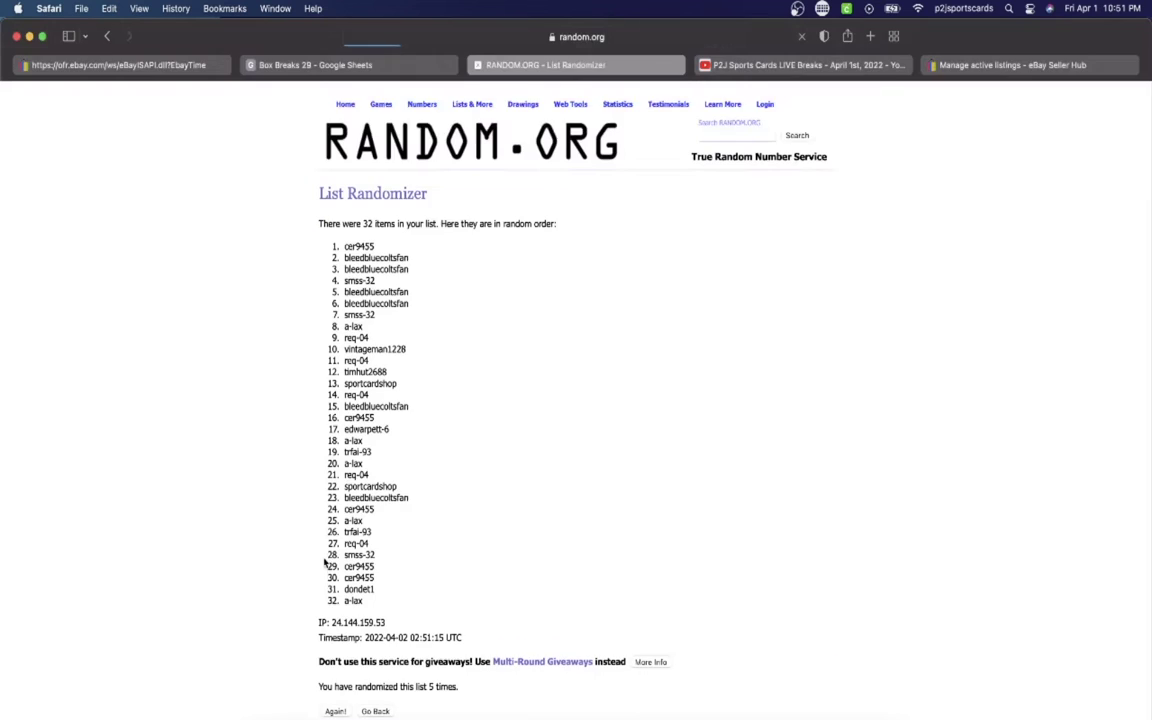
scroll(333, 600, down, 3)
click(334, 649)
scroll(332, 645, down, 3)
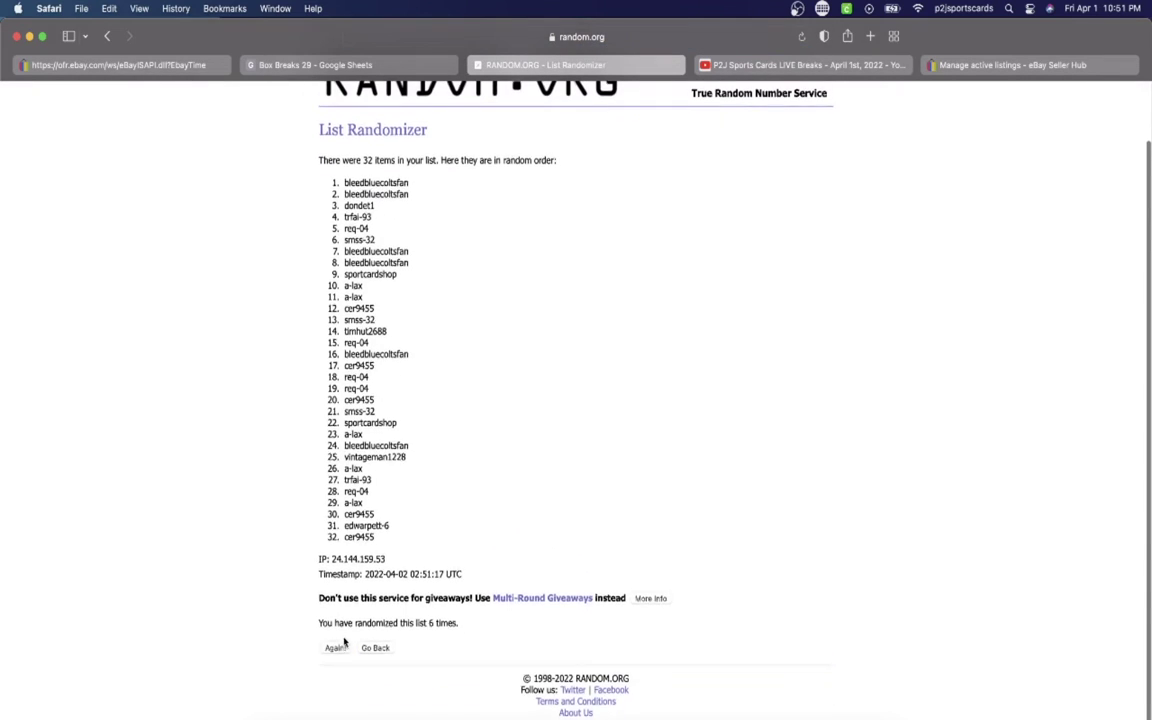
click(334, 648)
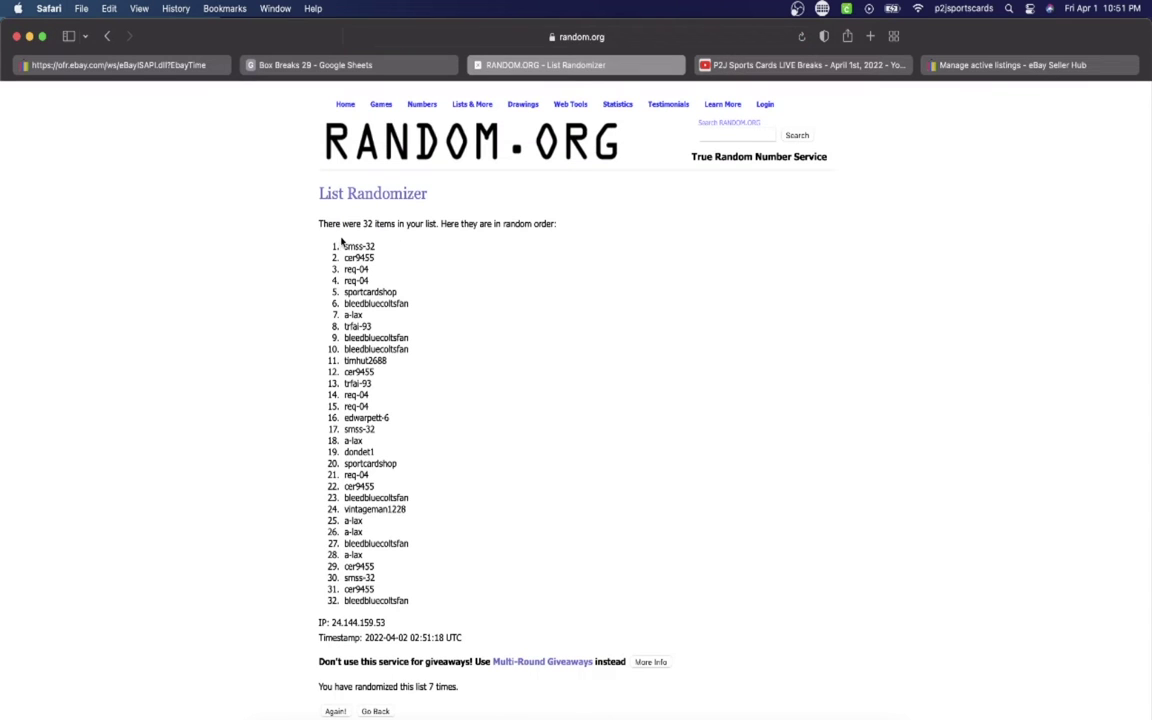
Copy the full randomized list and paste it into column B beside the team names in the Box Breaks 29 sheet.
drag(308, 235, 436, 608)
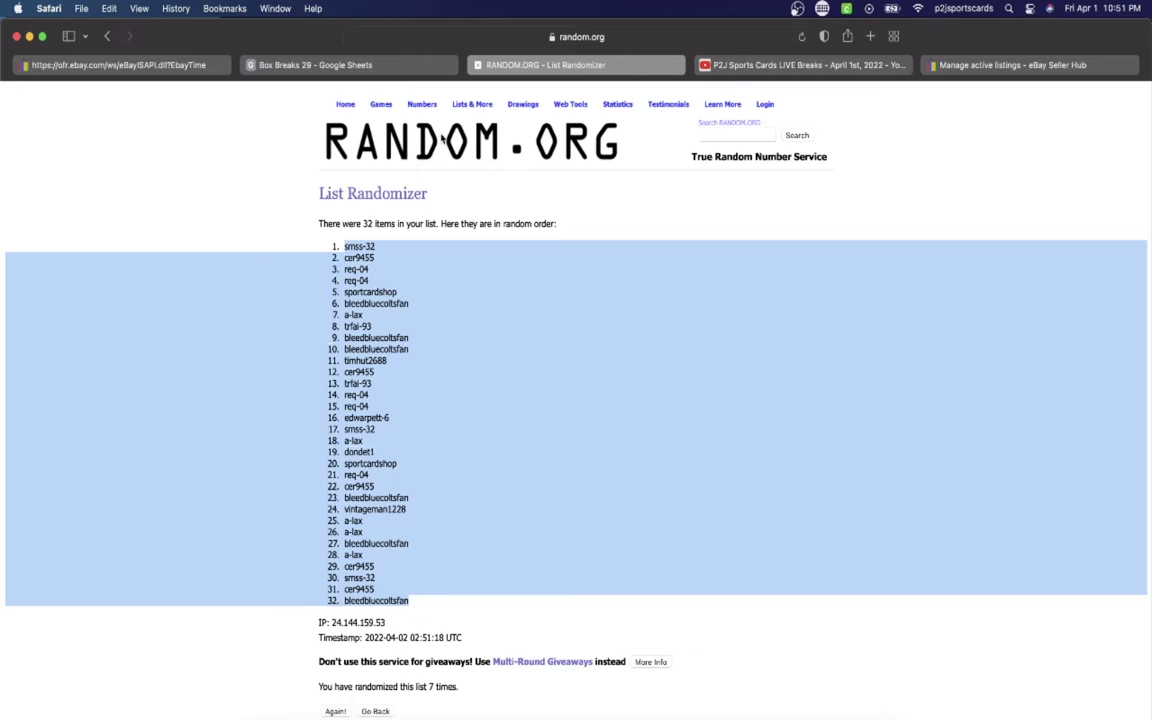
click(380, 66)
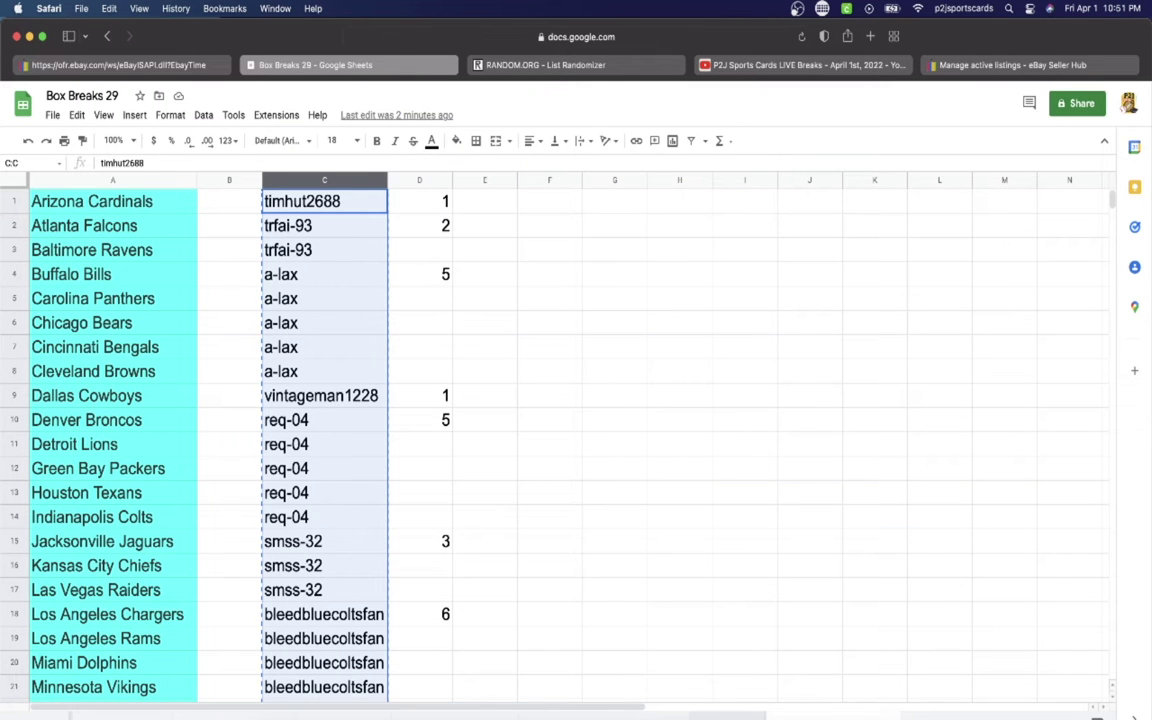
key(alt+Down)
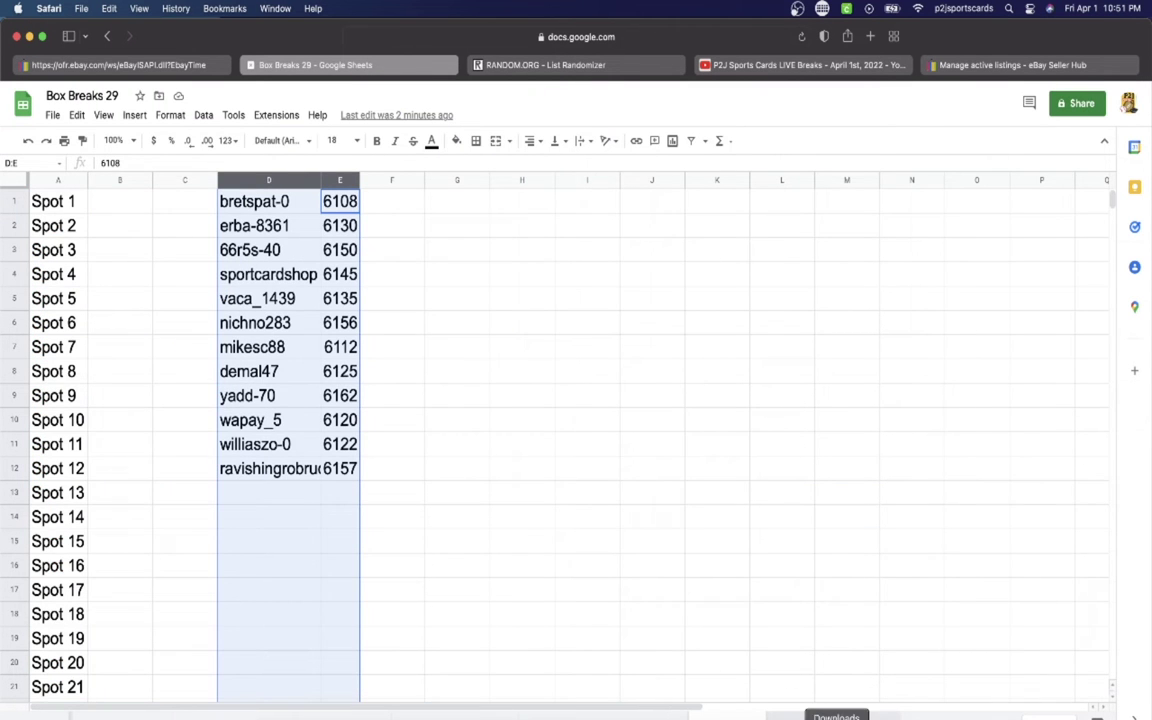
key(alt+Up)
click(226, 181)
key(super+v)
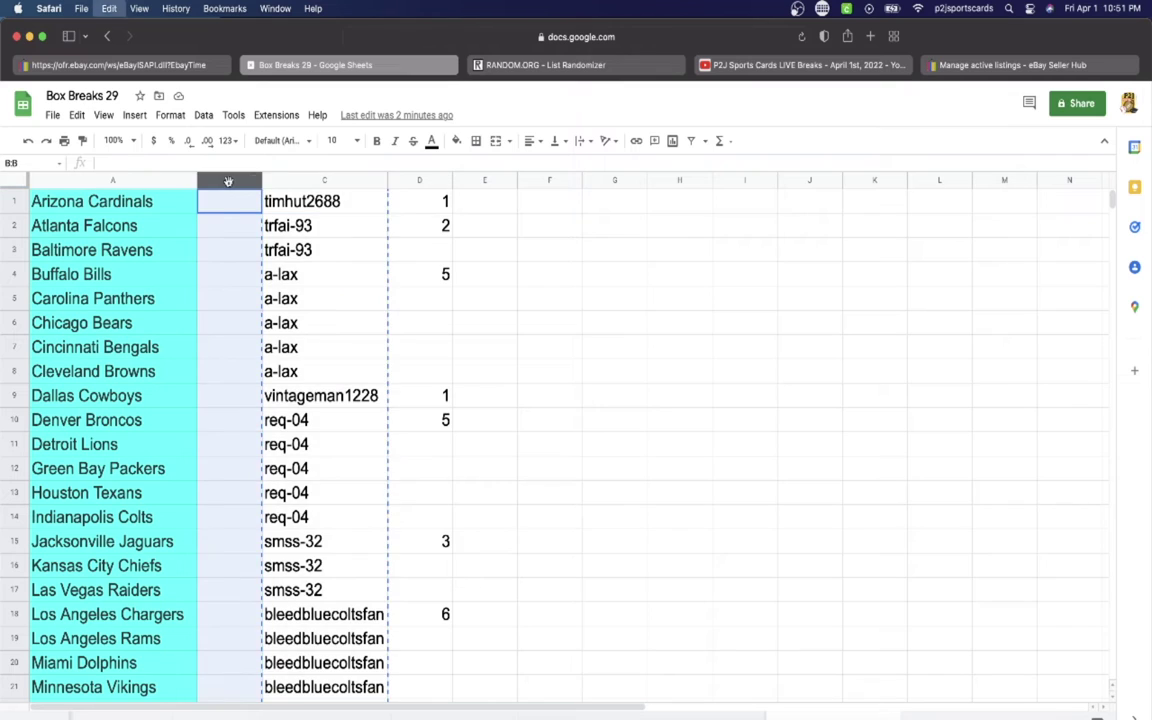
Set the pasted usernames in column B to font size 18 and fit the column width to its contents.
click(333, 141)
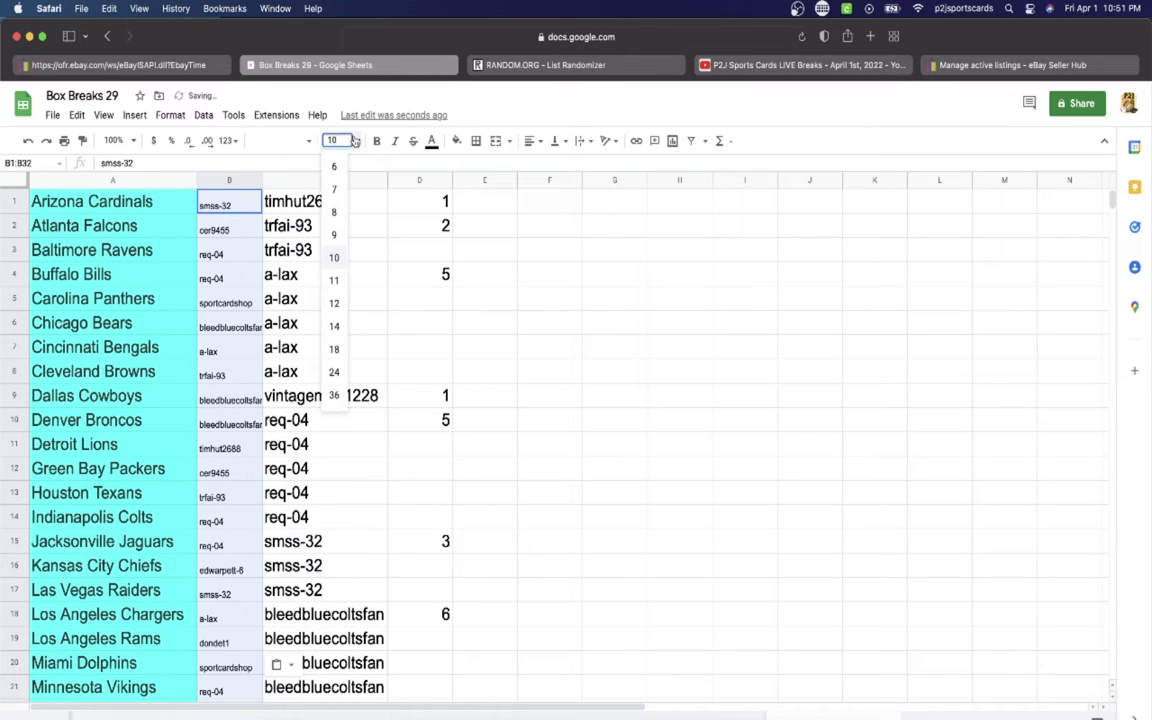
click(338, 366)
click(245, 180)
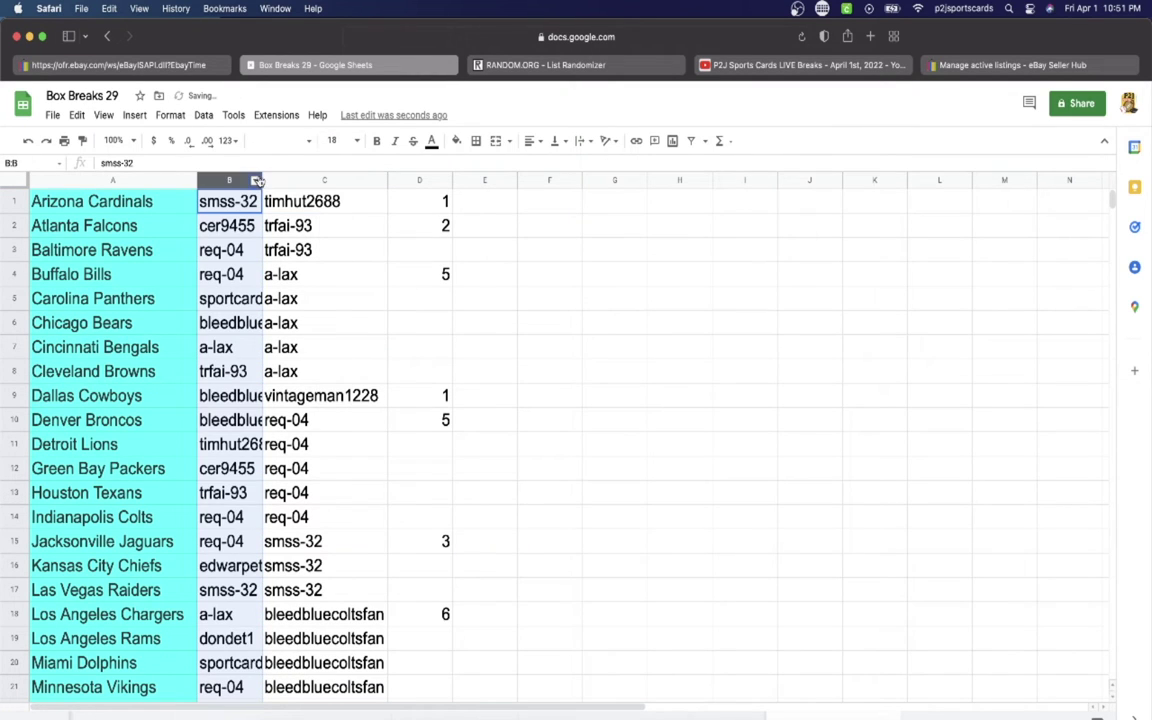
right_click(250, 182)
click(258, 272)
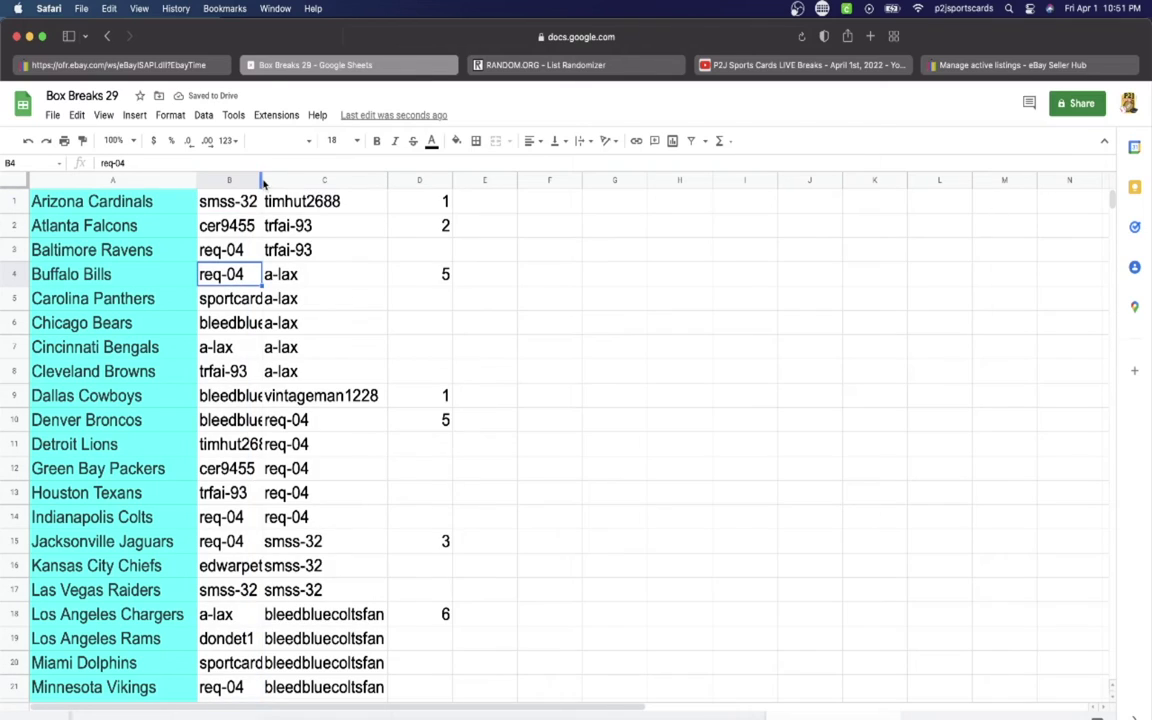
double_click(262, 180)
Go through the usernames assigned in column B one row at a time, from Arizona Cardinals down to Washington Redskins.
scroll(260, 226, down, 5)
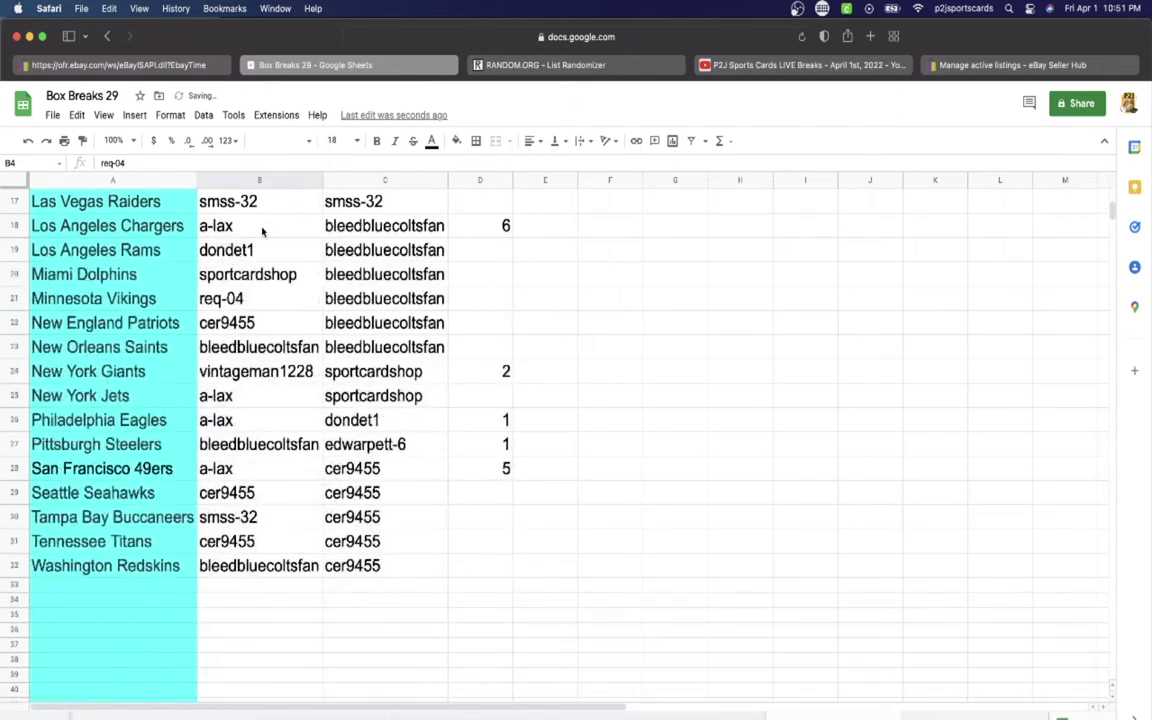
scroll(260, 226, up, 5)
click(256, 204)
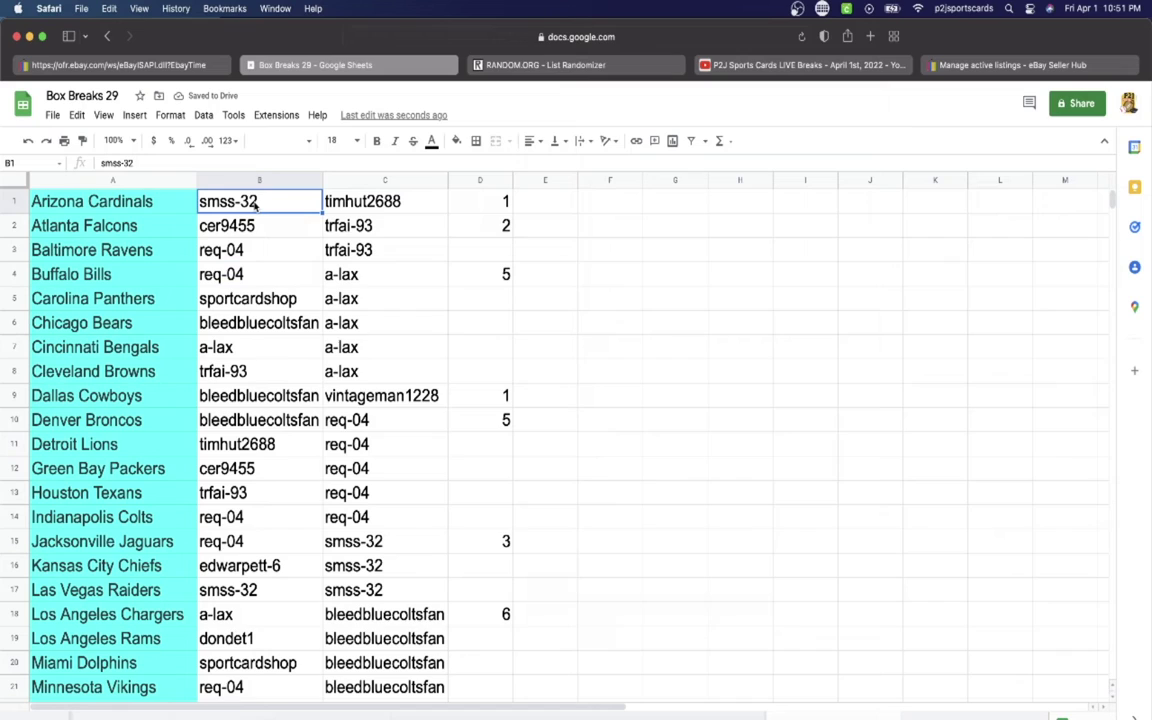
key(Down)
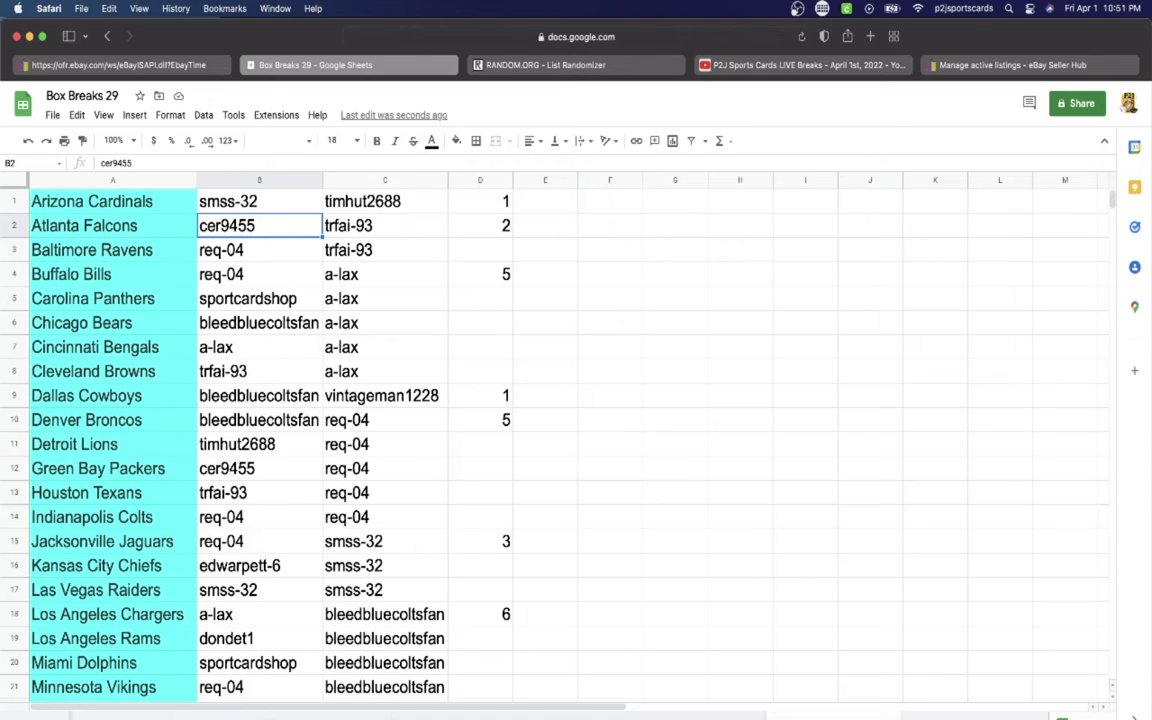
key(Down)
key(Down)
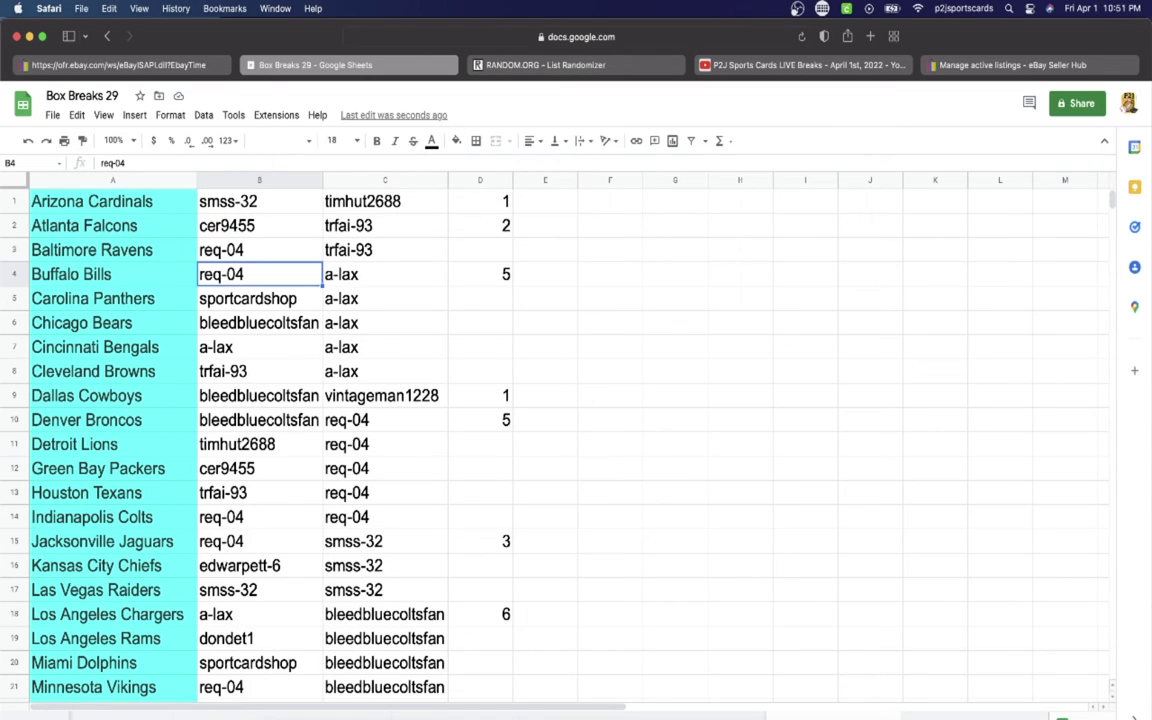
key(Down)
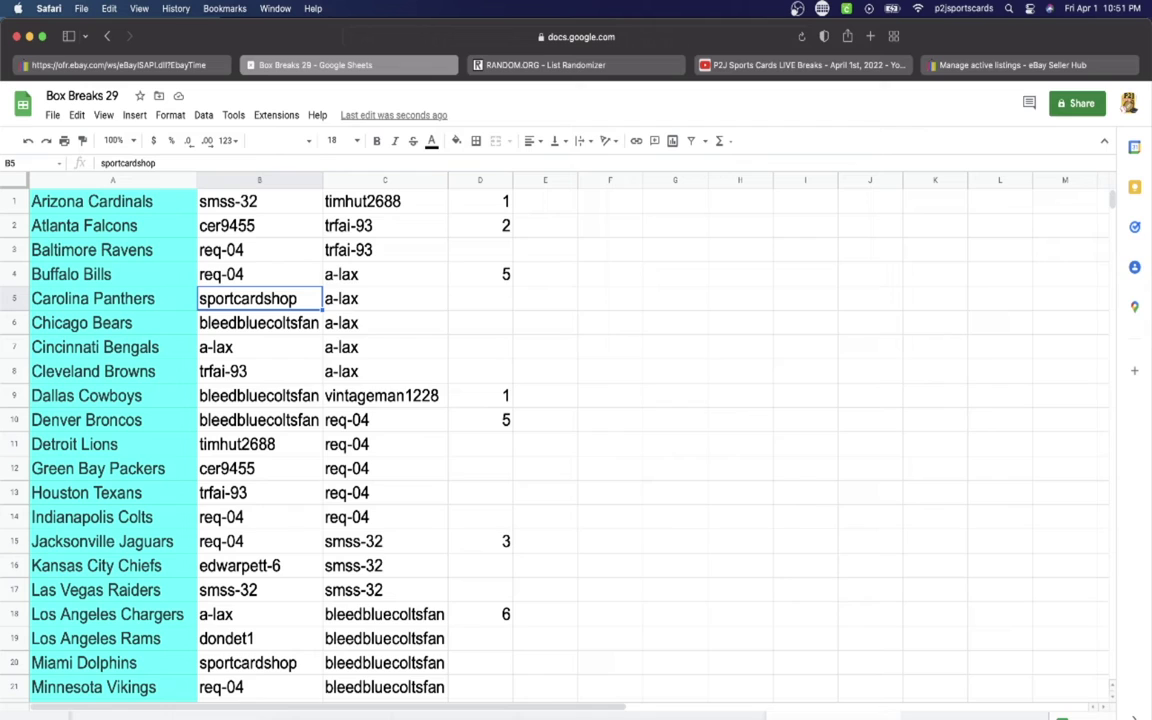
key(Down)
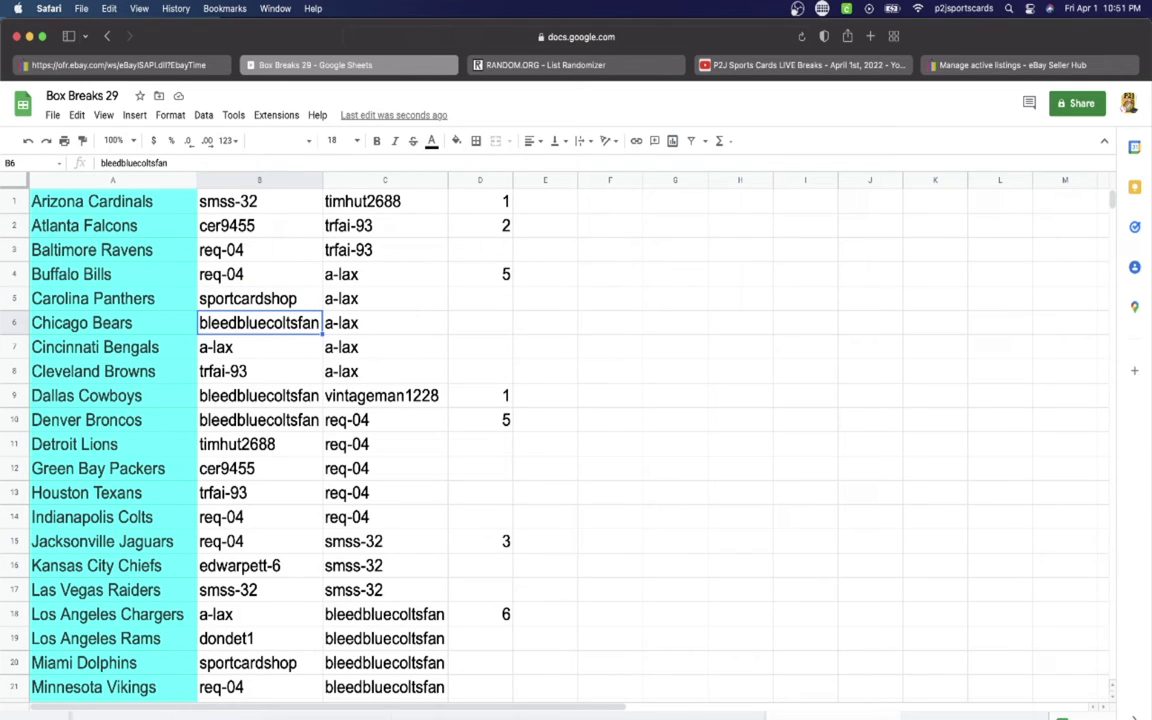
key(Down)
key(Down)
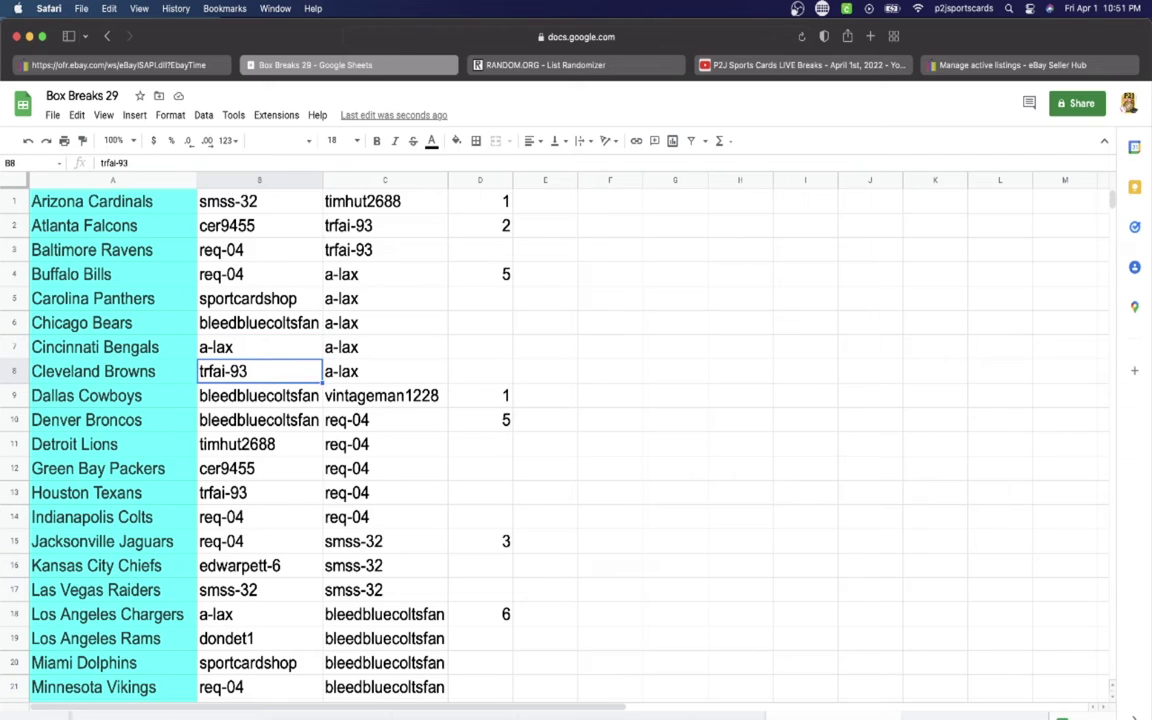
key(Down)
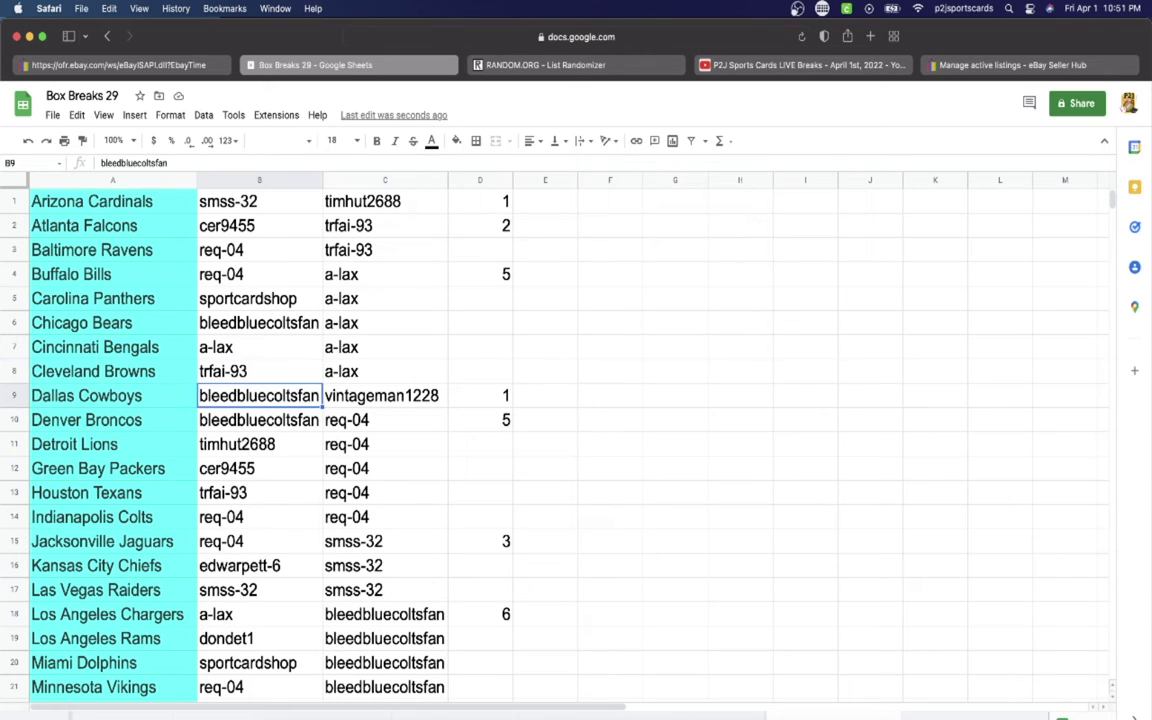
key(Down)
key(Down)
key(Down)
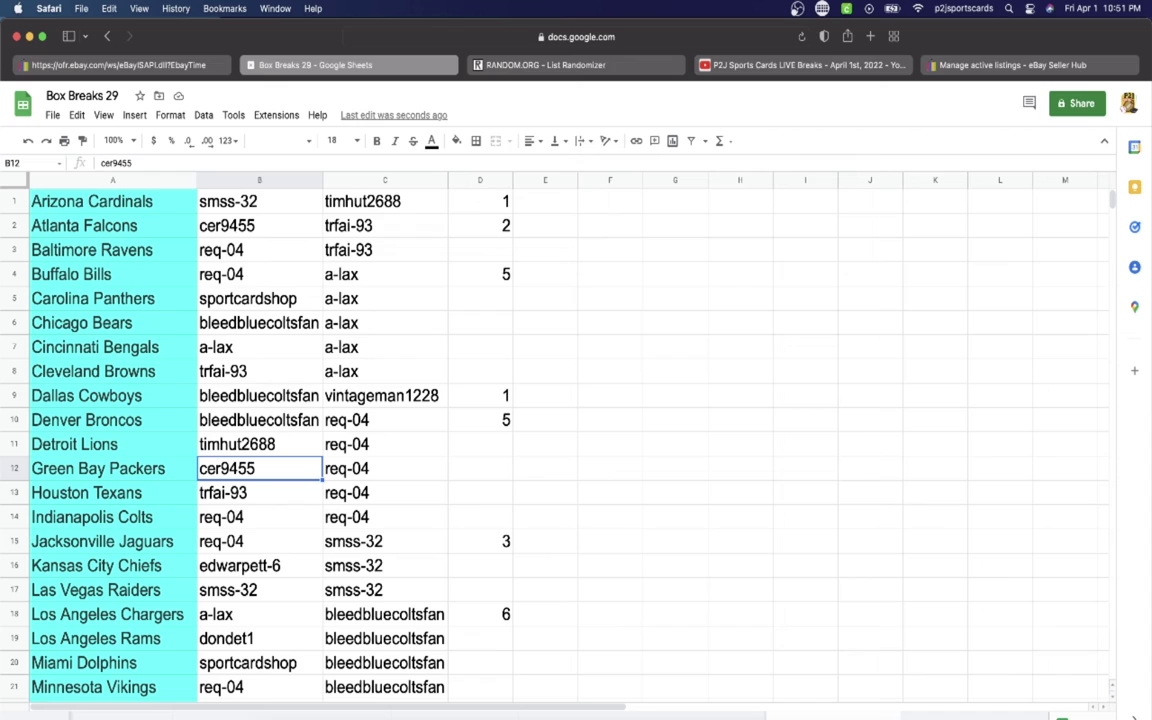
key(Down)
key(Down)
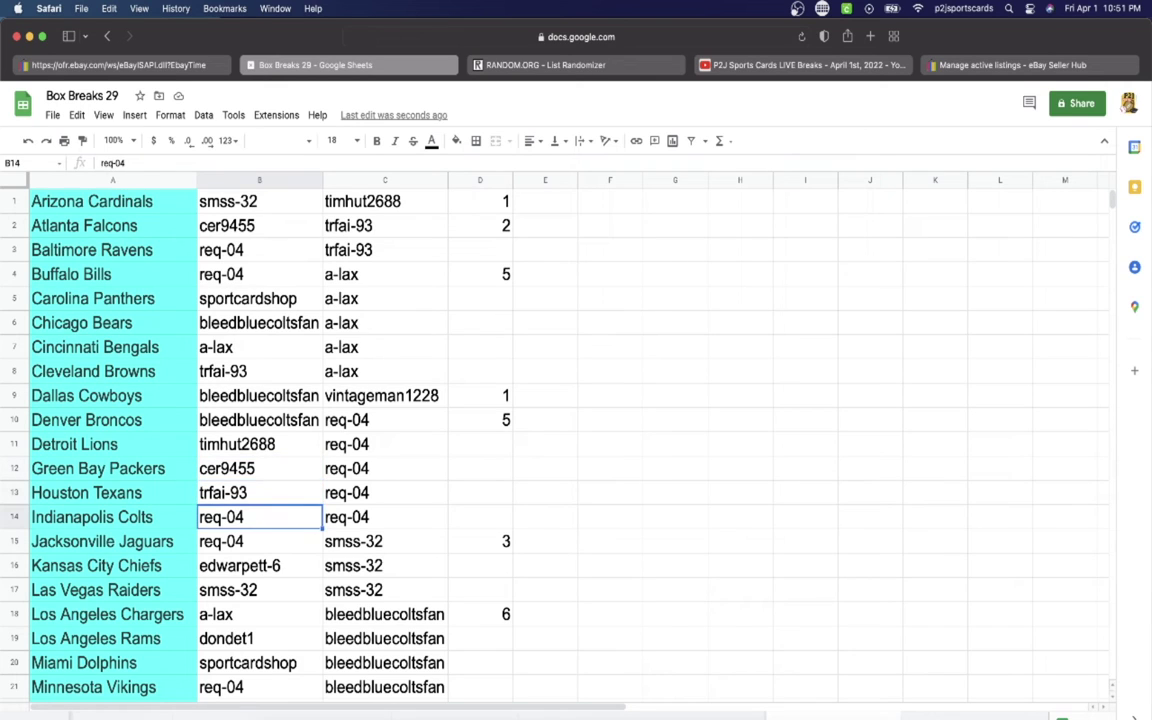
key(Down)
key(Down)
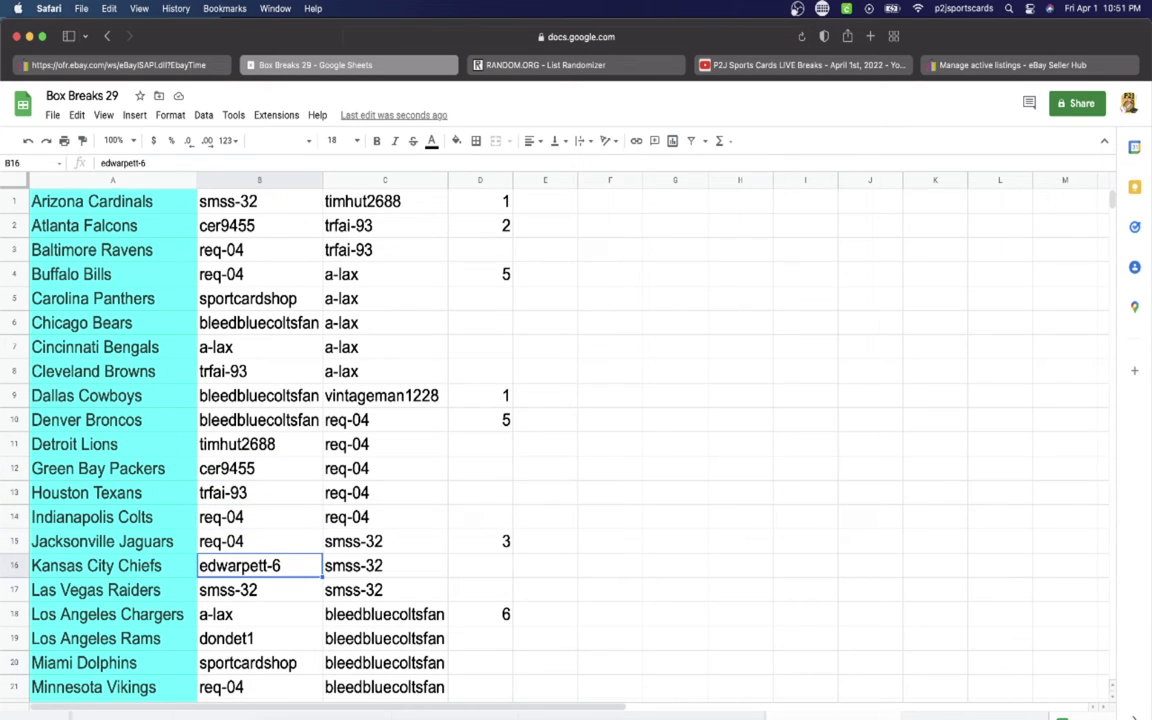
key(Down)
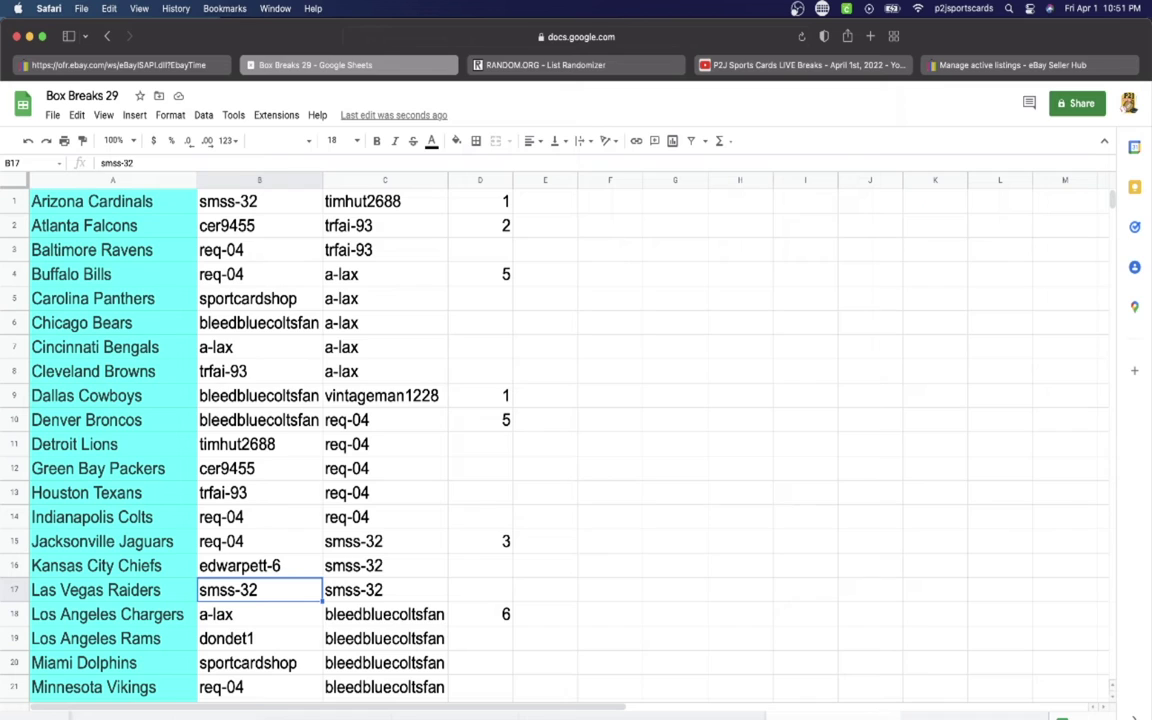
key(Down)
key(Down)
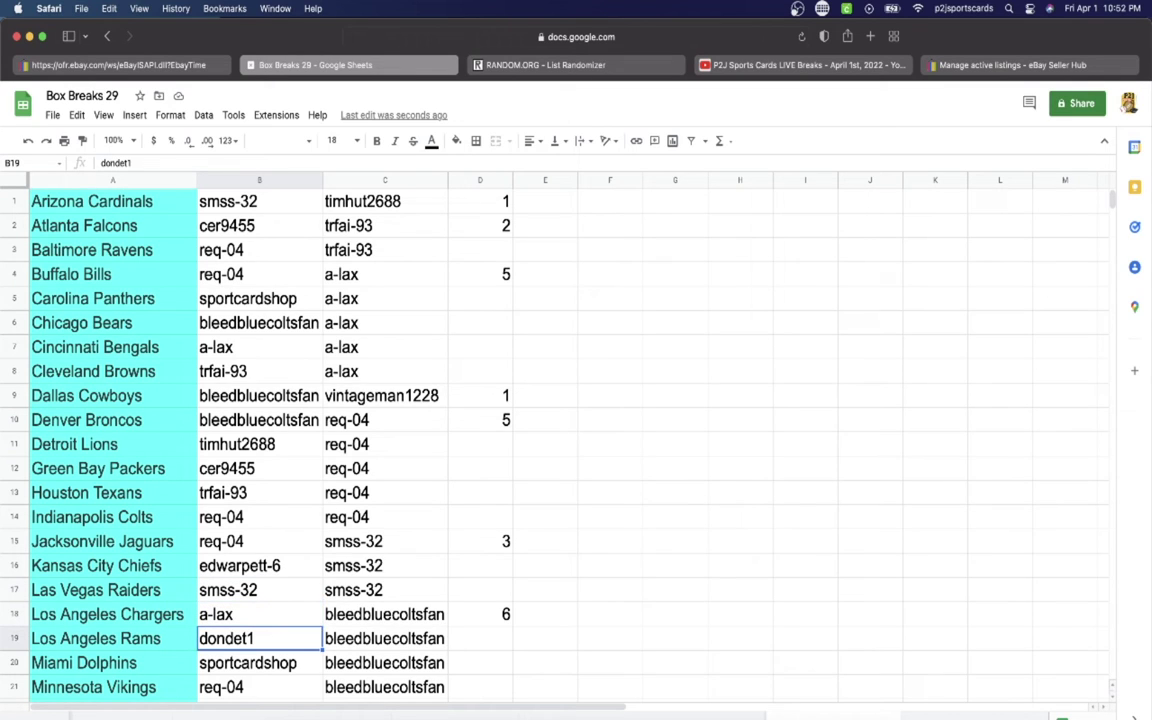
key(Down)
key(Down)
key(Down)
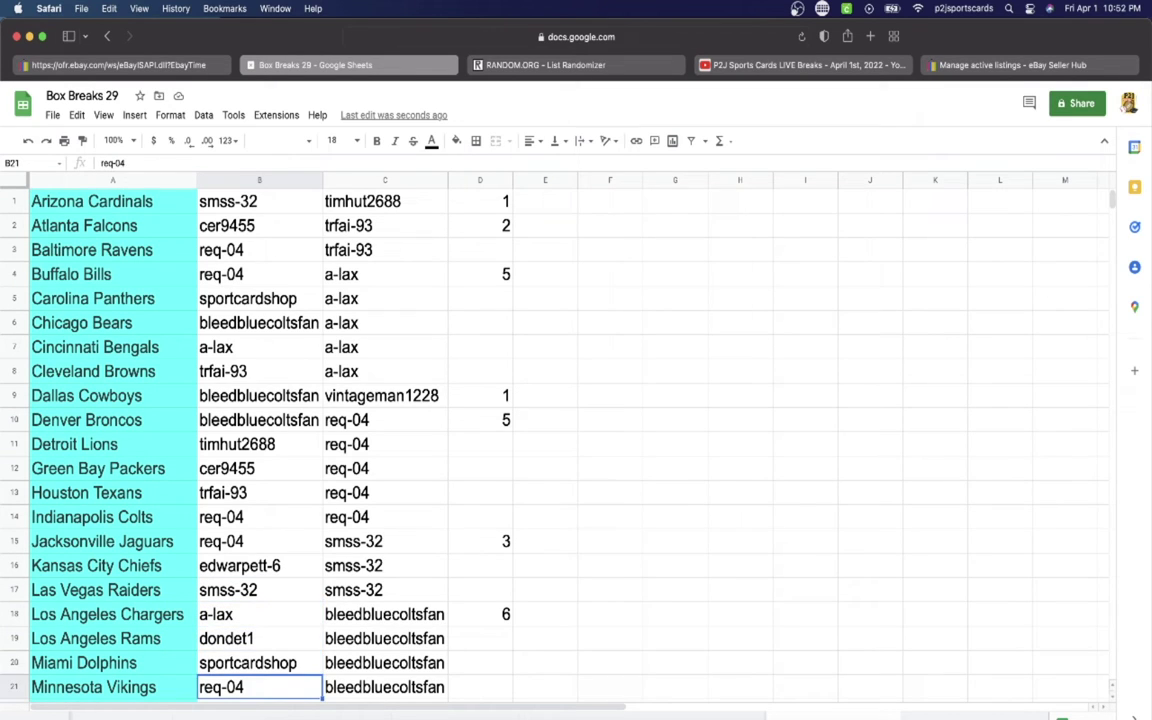
key(Down)
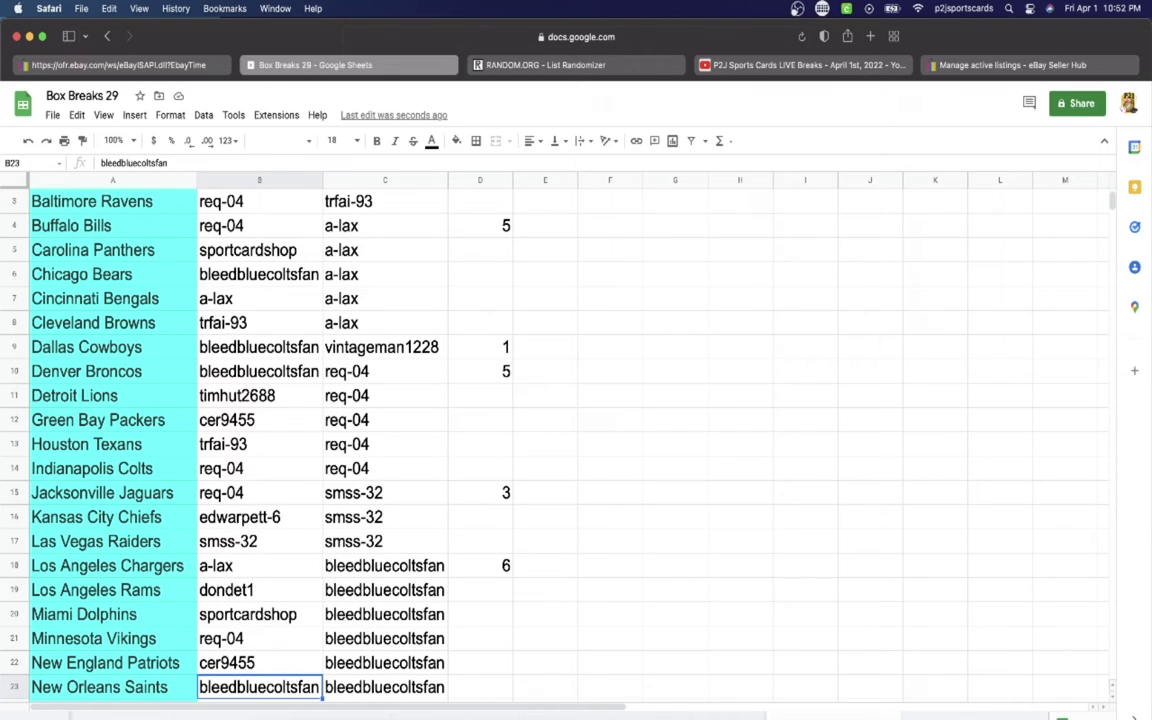
key(Down)
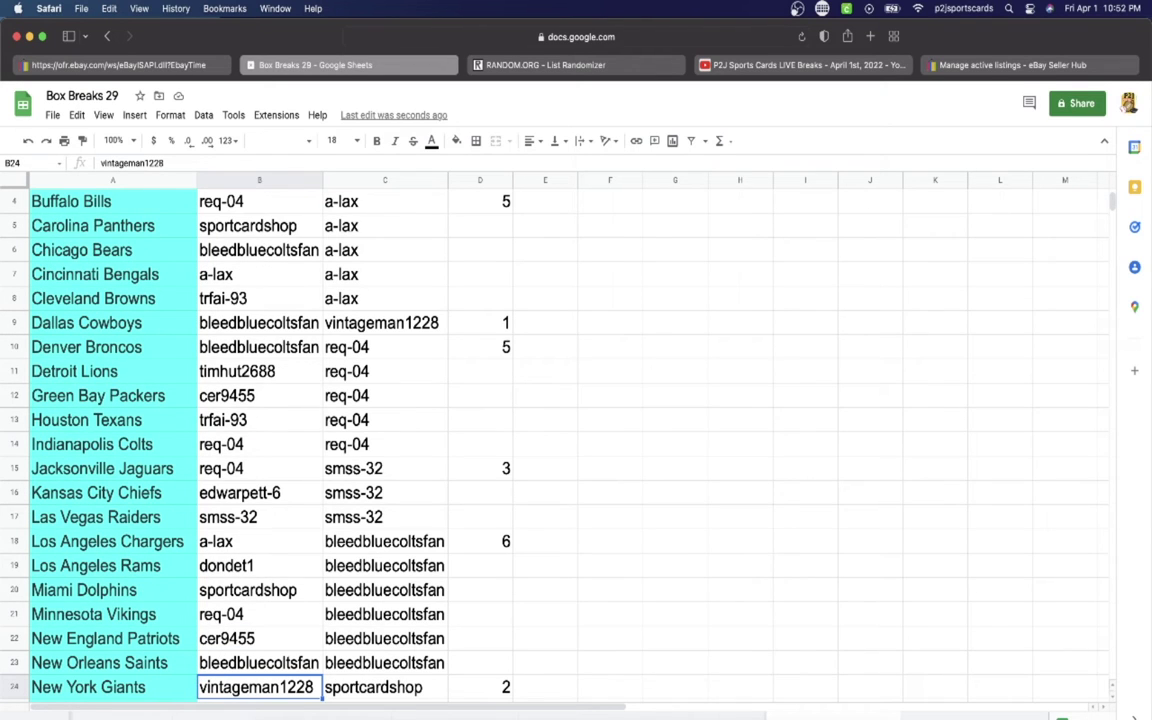
key(Down)
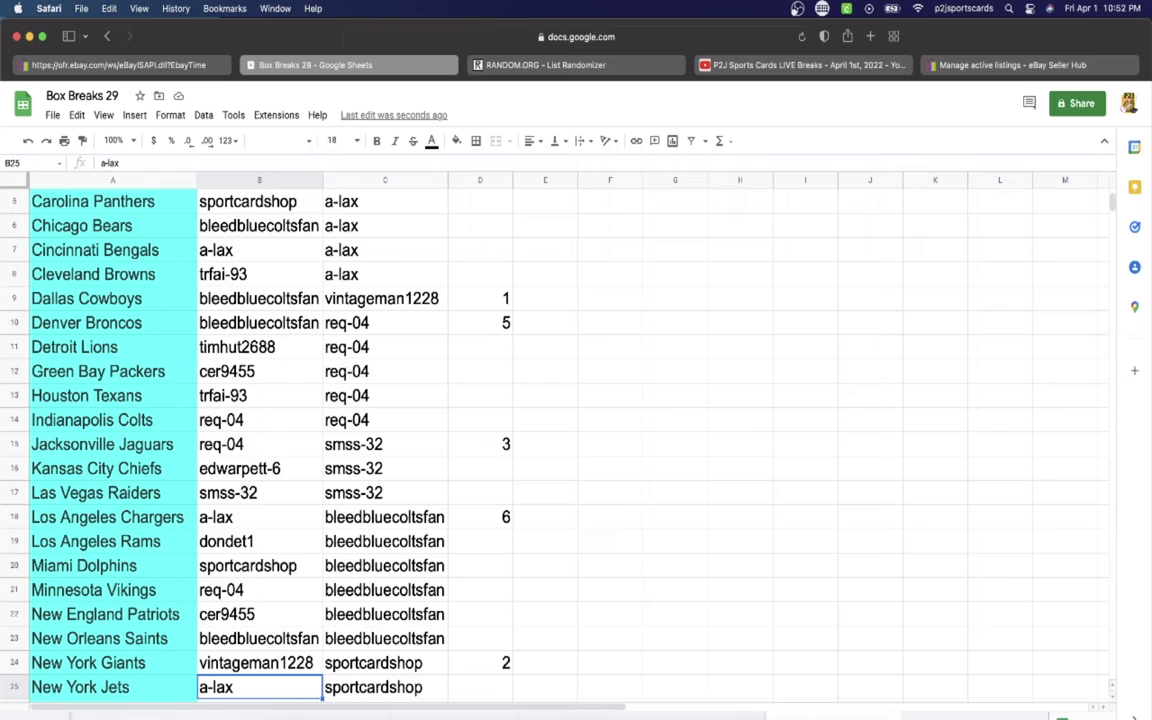
key(Down)
key(Down)
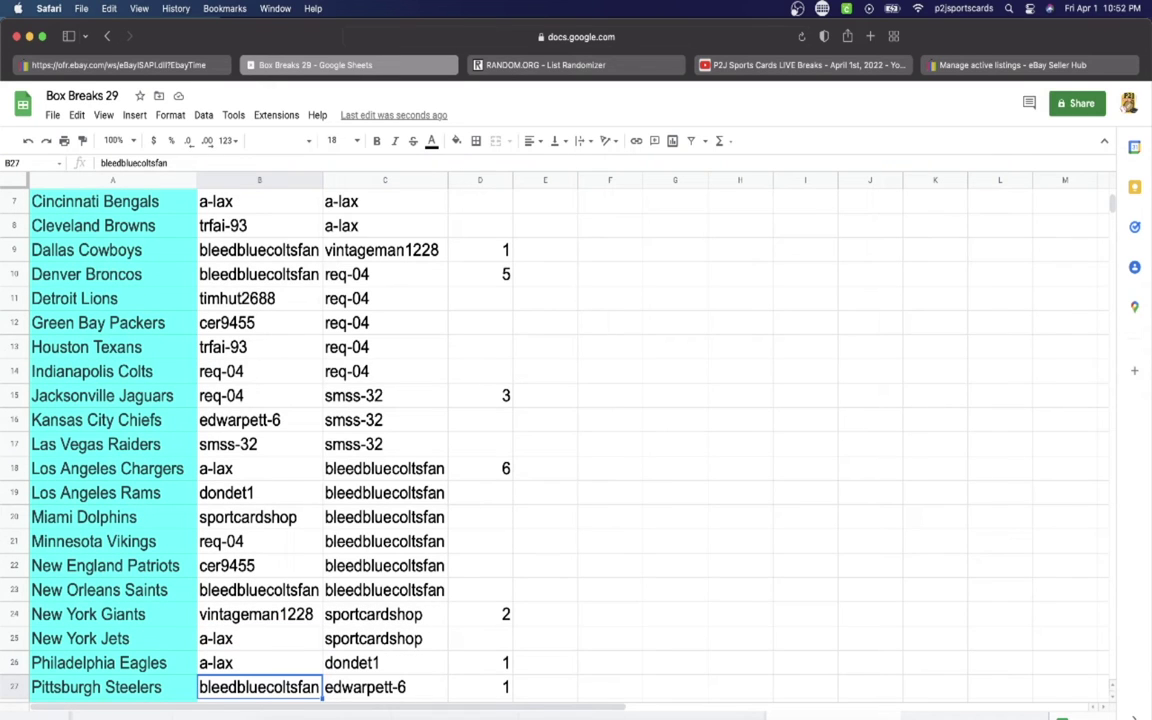
key(Down)
key(Down)
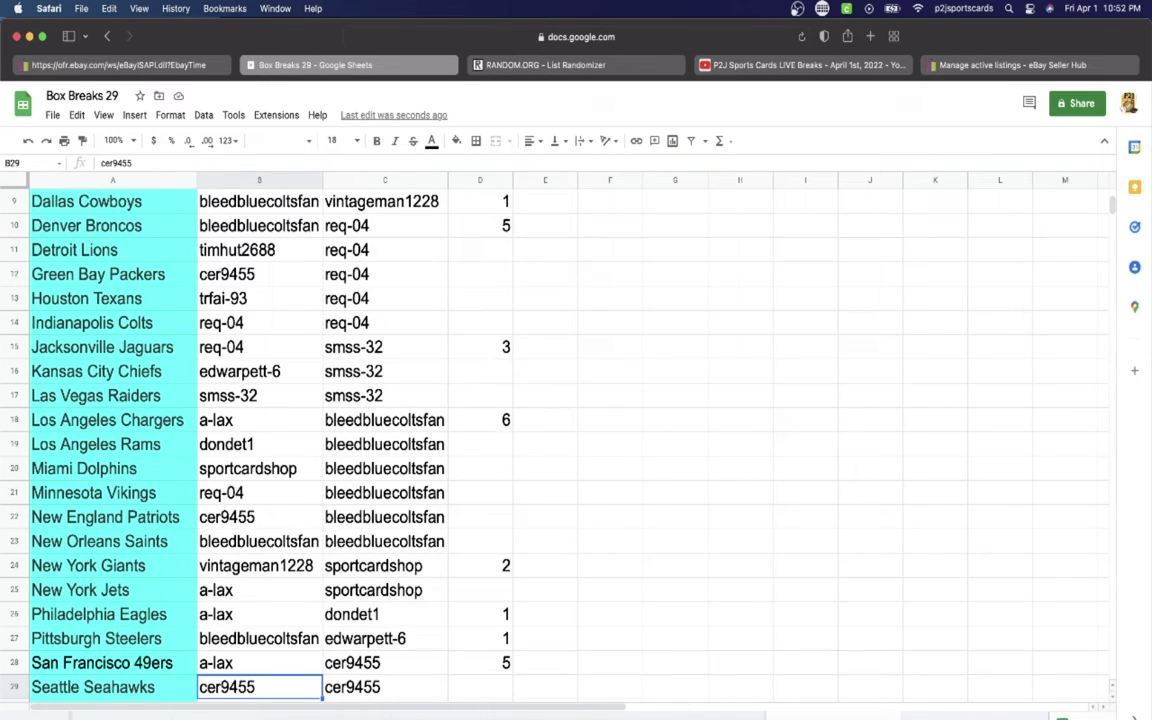
key(Down)
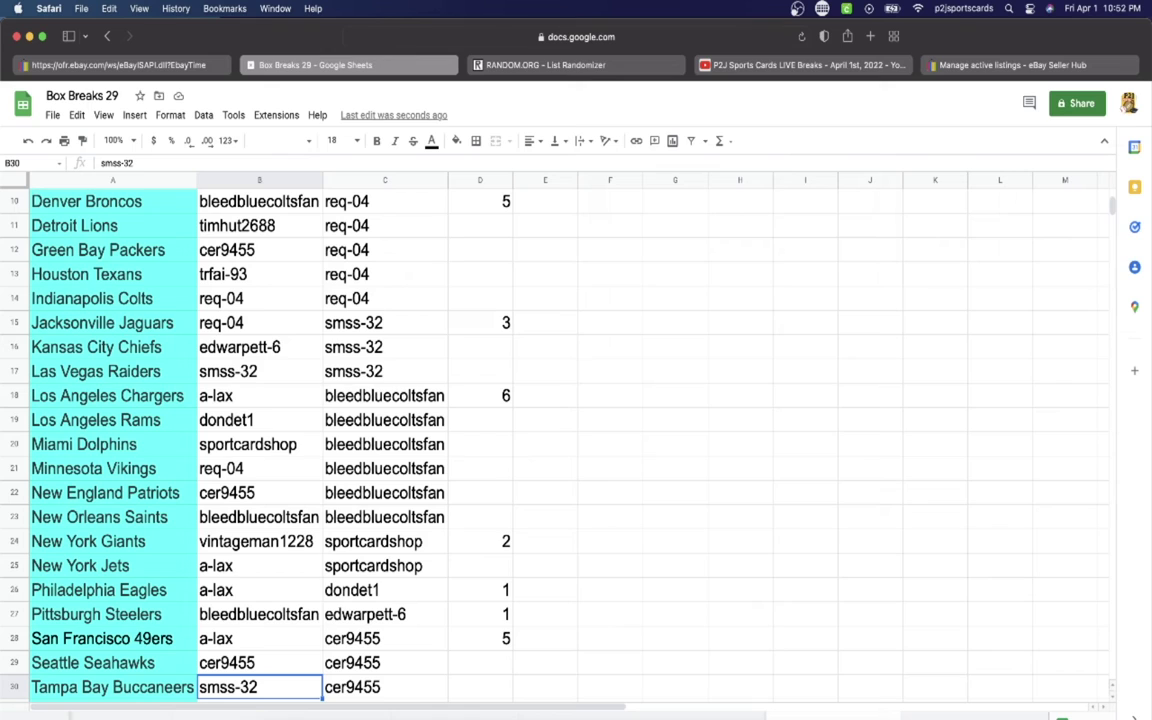
key(Down)
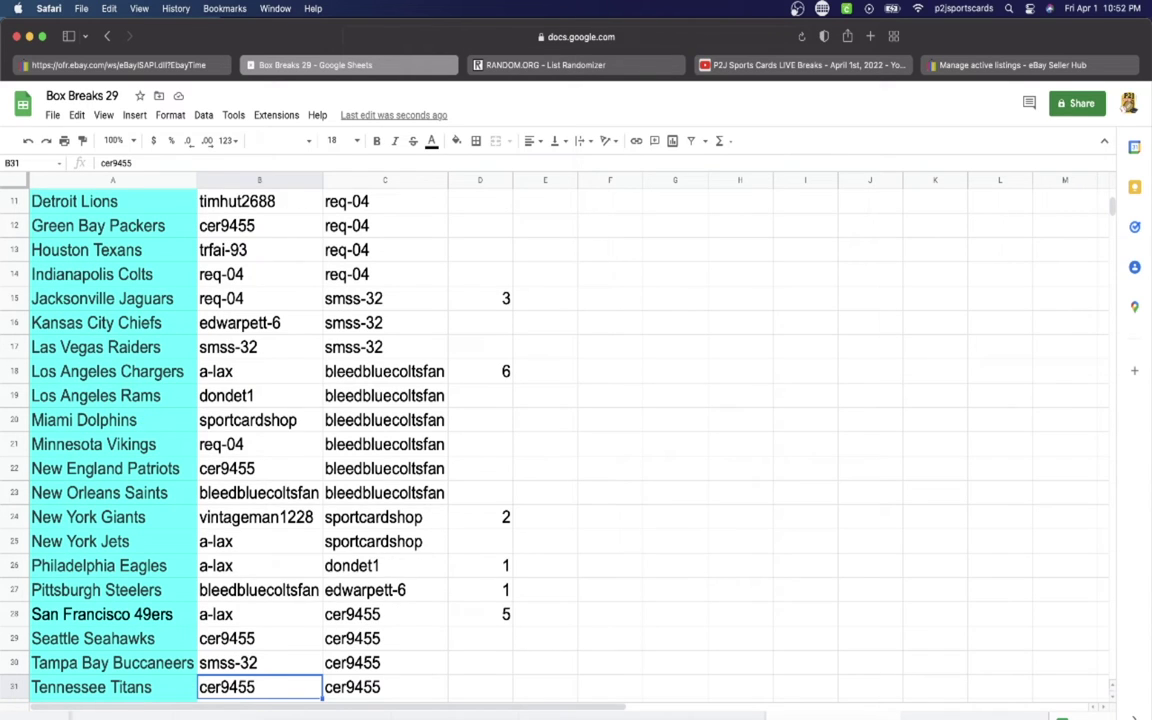
Return to the Arizona Cardinals assignment in cell B1 and look over the team list again.
key(Up)
key(Up)
key(Up)
key(Up)
key(Up)
key(Up)
key(Up)
key(Up)
key(Up)
key(Up)
key(Up)
key(Up)
key(Up)
key(Up)
key(Up)
key(Up)
key(Up)
key(Up)
key(Up)
key(Up)
key(Up)
key(Up)
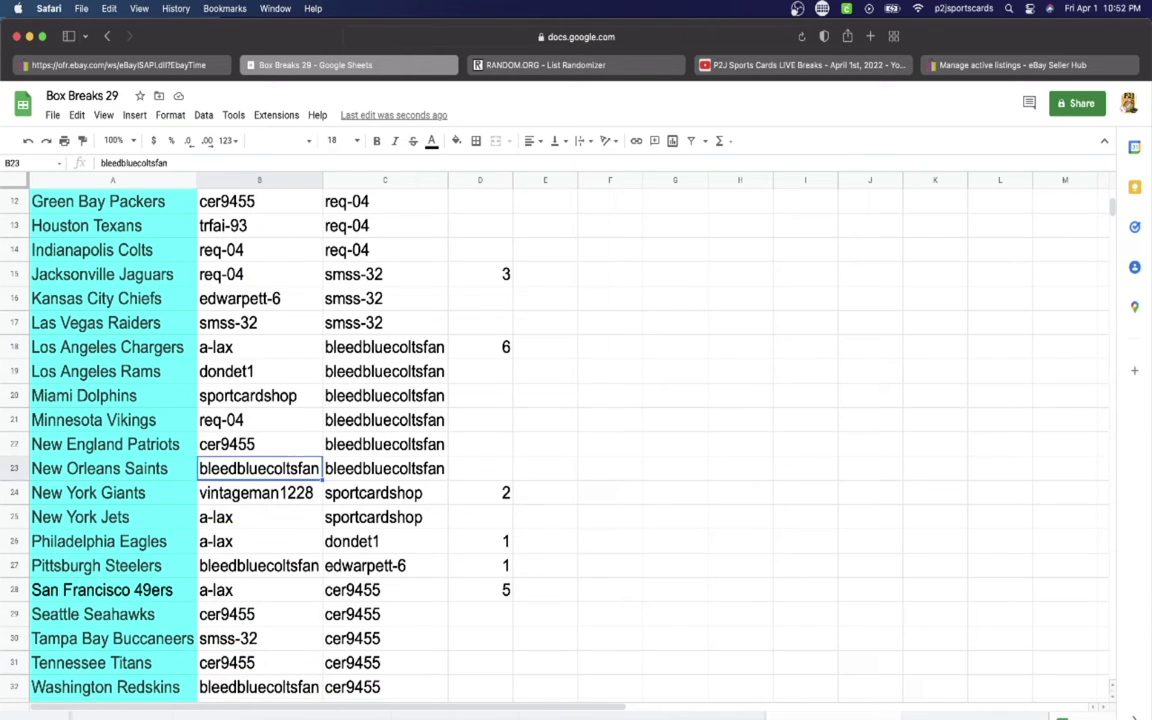
key(Up)
key(Up)
key(Up)
key(Up)
key(Up)
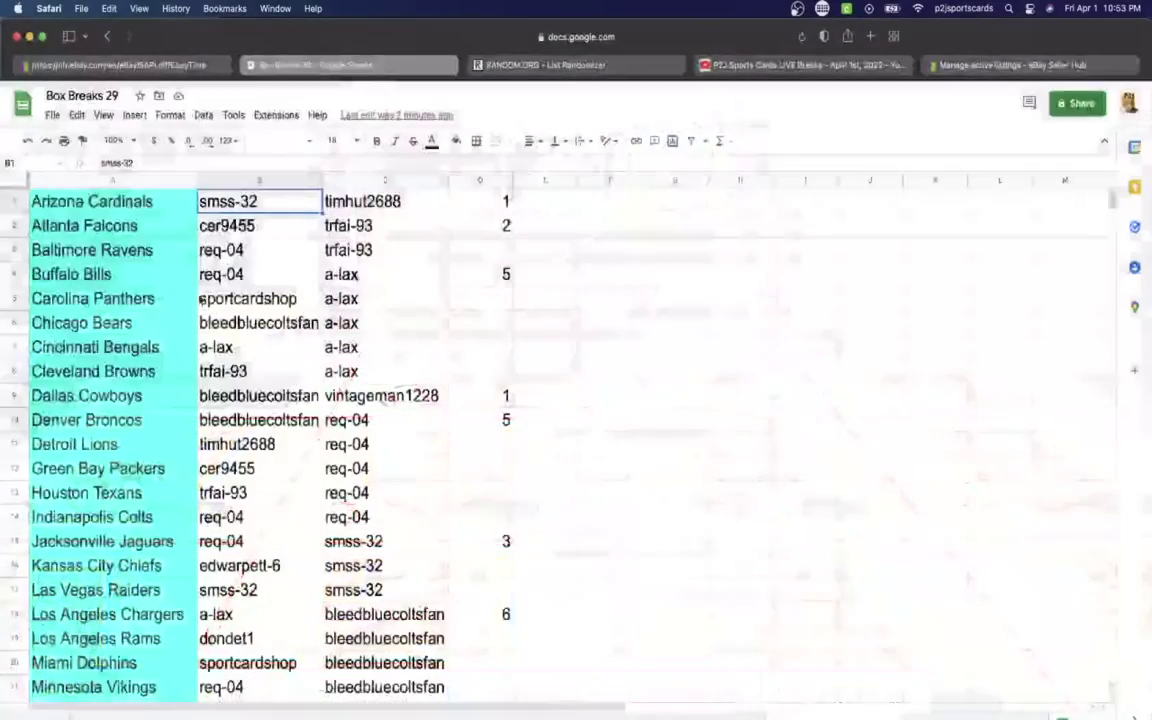
scroll(185, 353, down, 2)
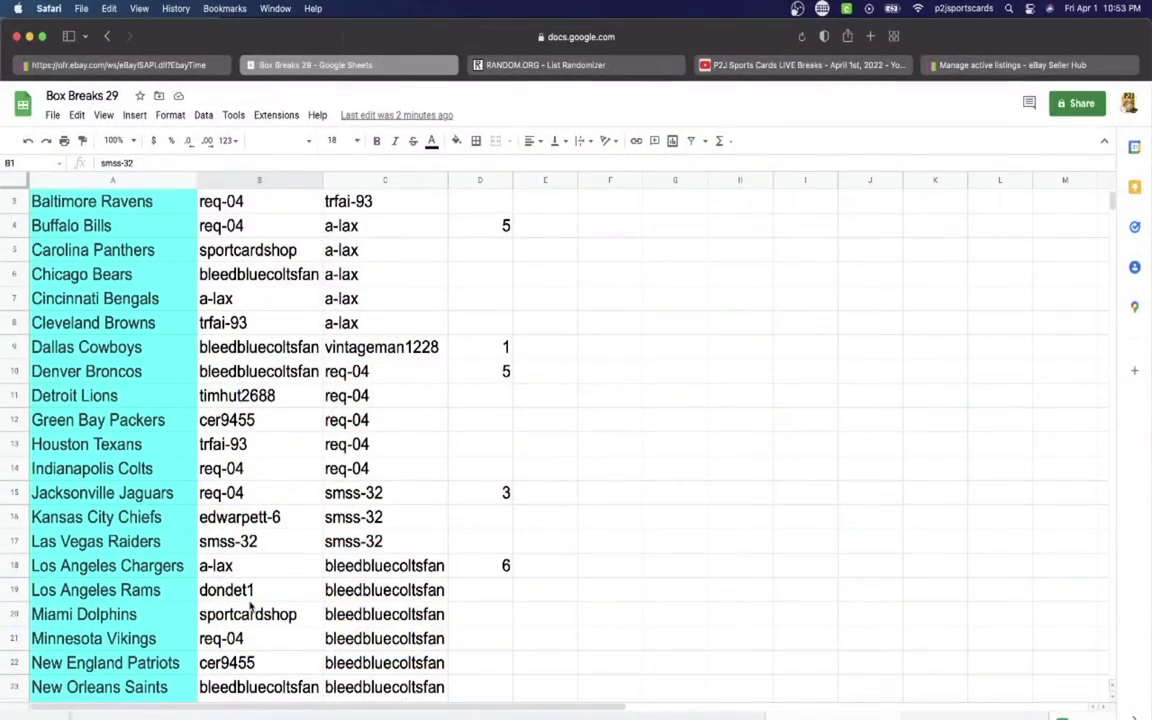